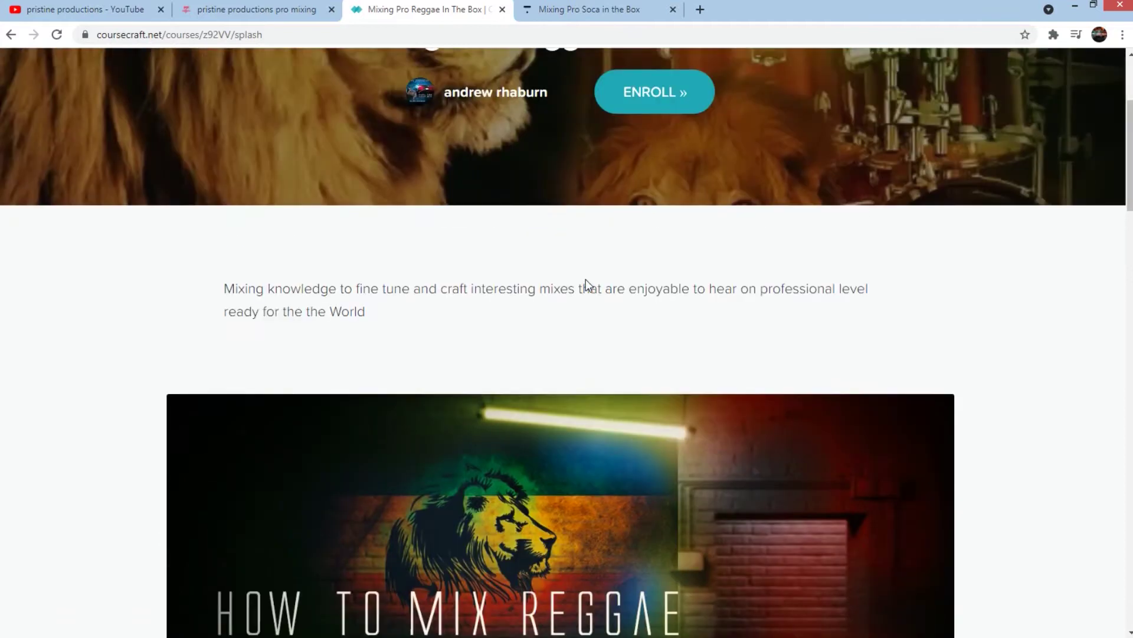
Step: Look through the Mixing Pro Reggae In The Box course page, and open the instructor's profile to review the listed courses
scroll(529, 272, "down", 14)
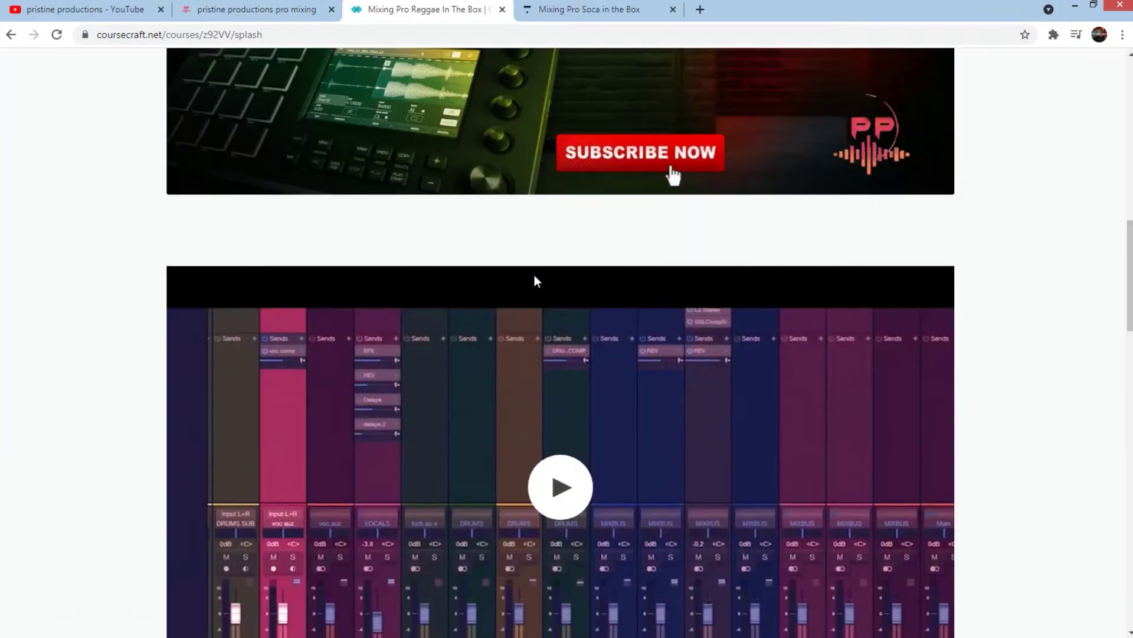
scroll(534, 274, "up", 14)
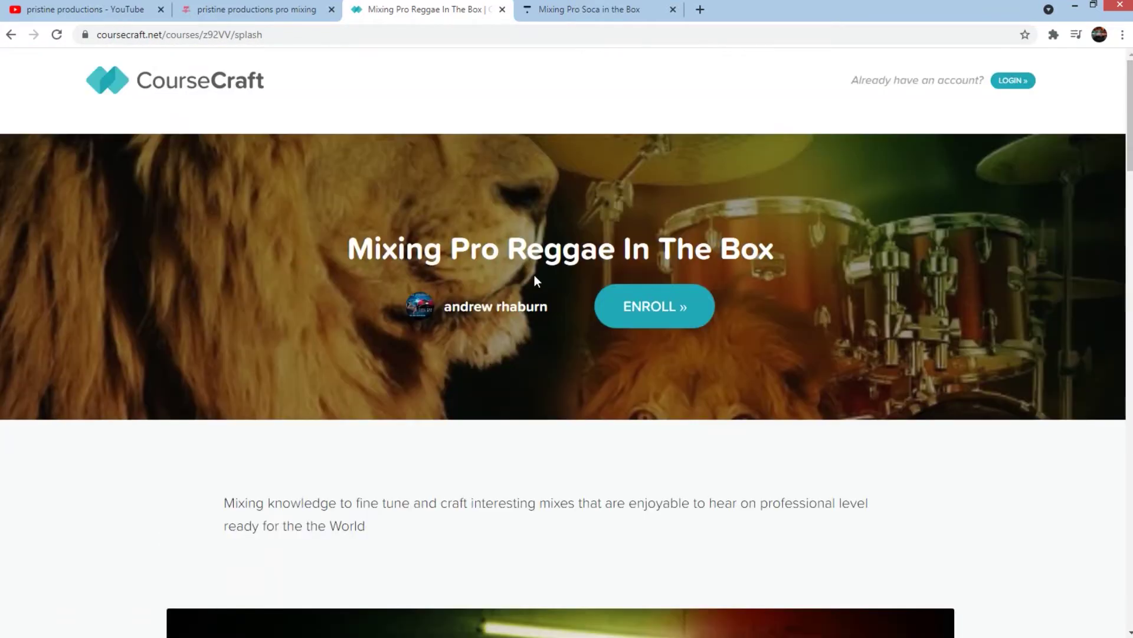
left_click(459, 312)
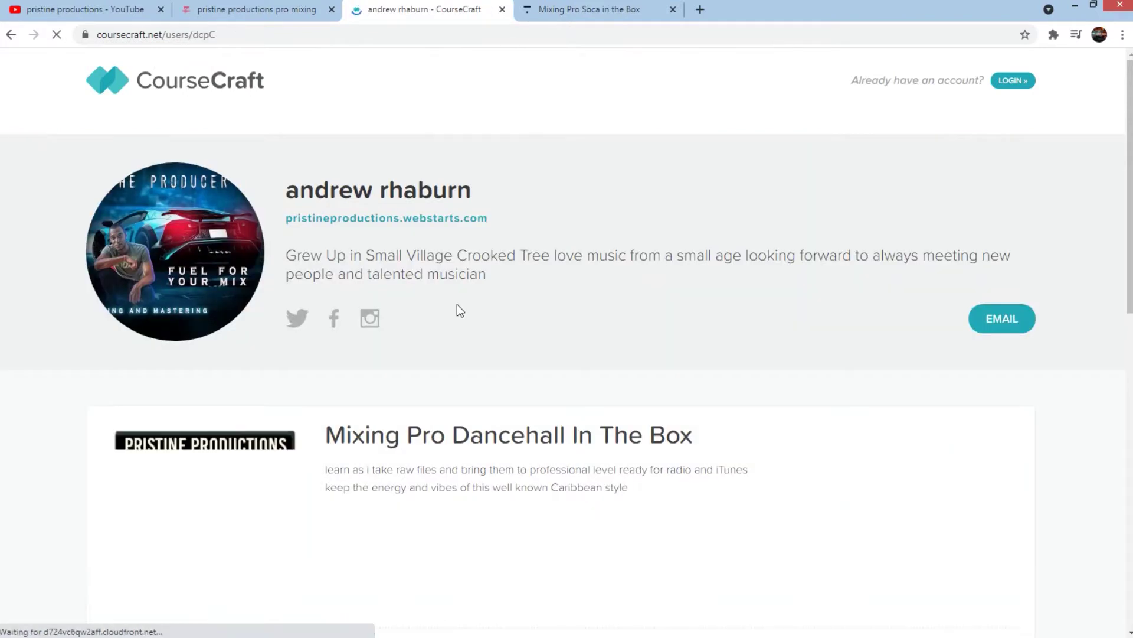
scroll(459, 311, "down", 3)
scroll(557, 237, "down", 4)
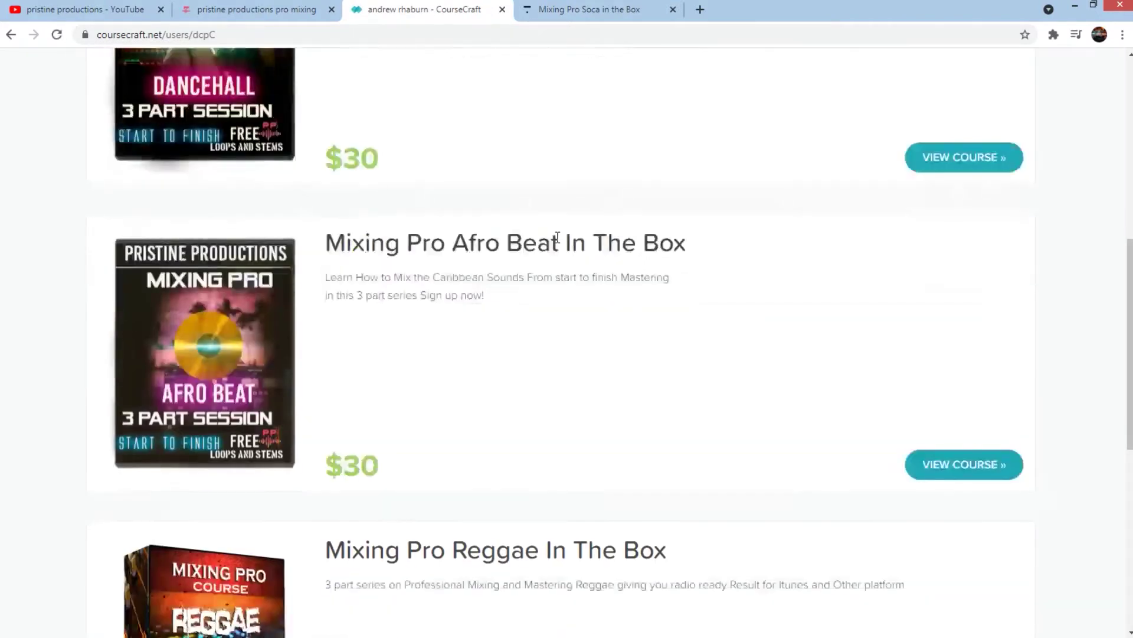
scroll(557, 238, "down", 4)
scroll(584, 255, "up", 5)
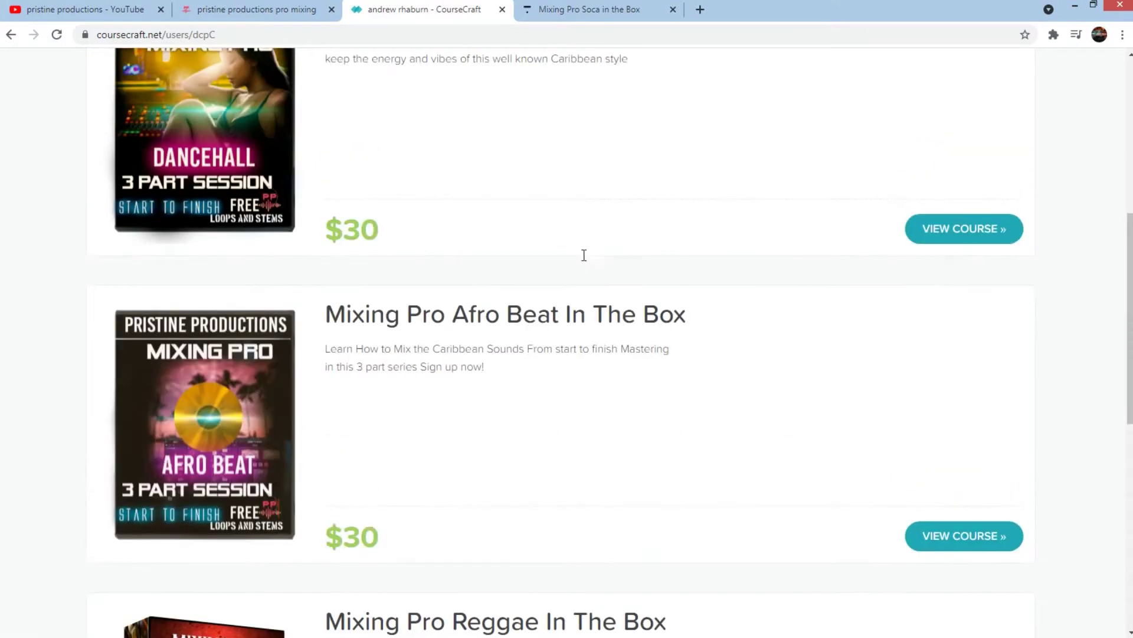
Step: Review the Mixing Pro Soca course page already open in the browser
left_click(576, 12)
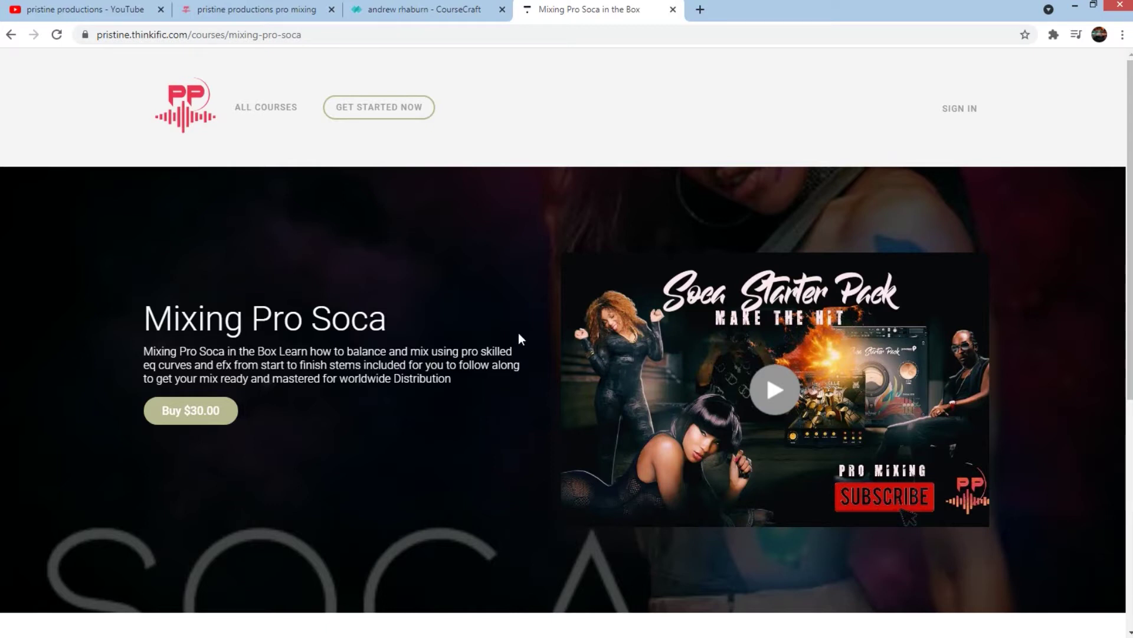
scroll(519, 334, "down", 5)
scroll(519, 334, "up", 5)
Step: Switch to the soca led song in Studio One and check the Main output in RME TotalMix FX before returning to the song
mouse_move(730, 635)
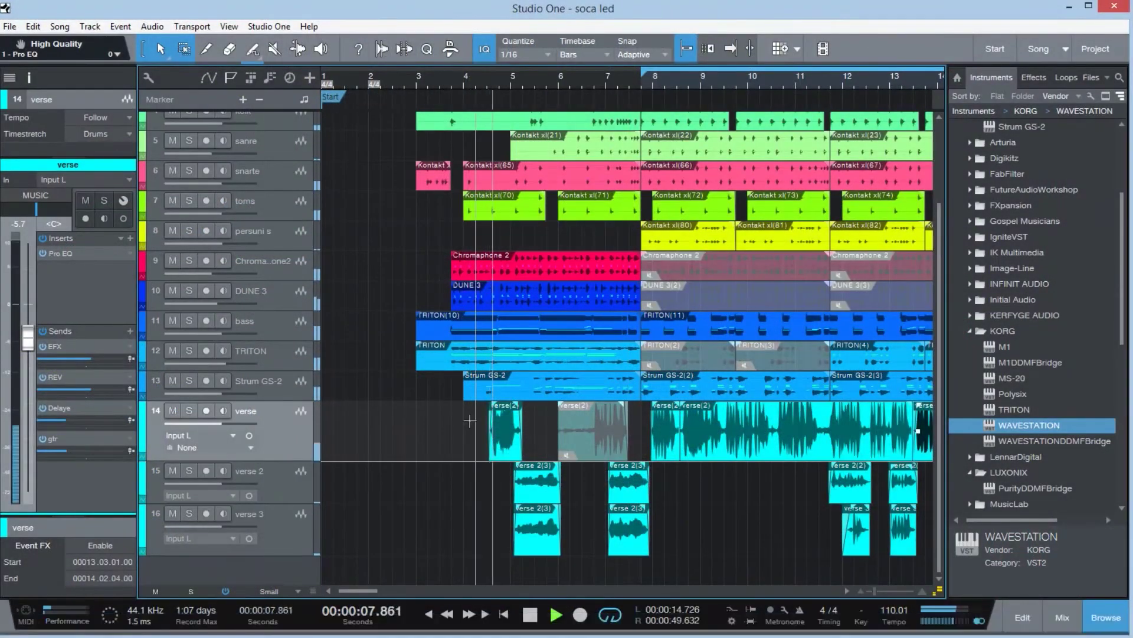
left_click_drag(345, 587, 356, 588)
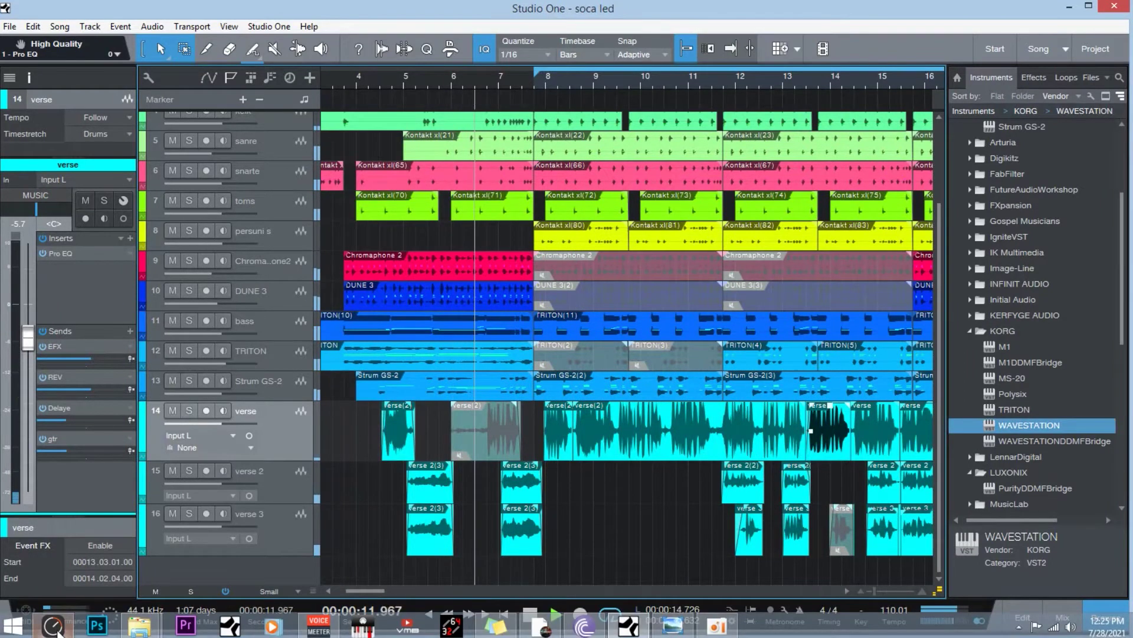
left_click(628, 623)
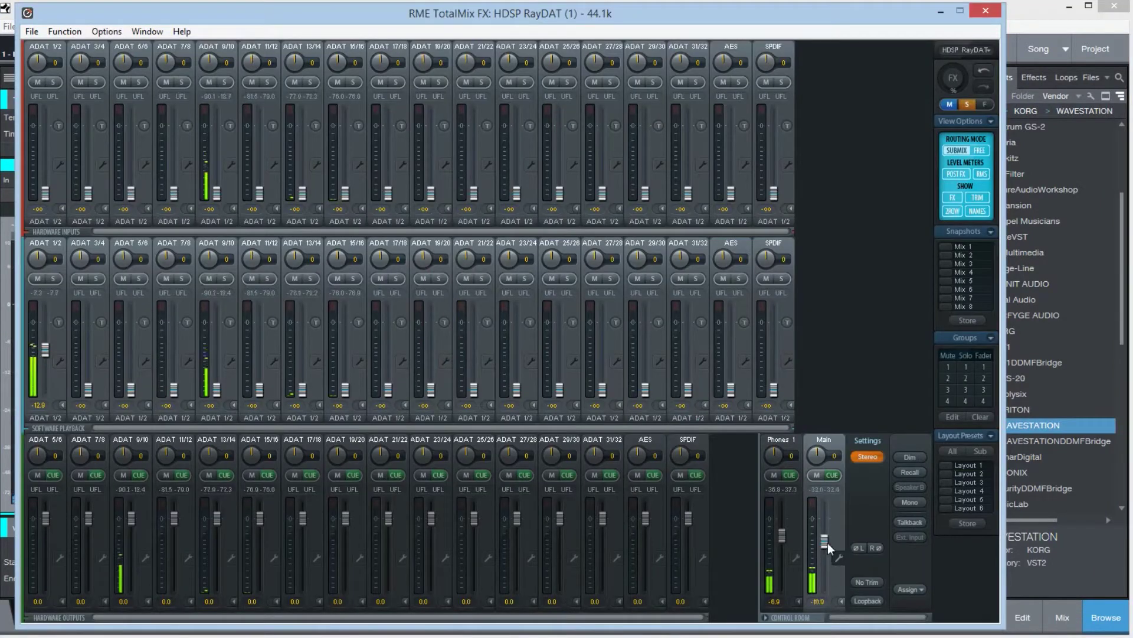
left_click(1035, 561)
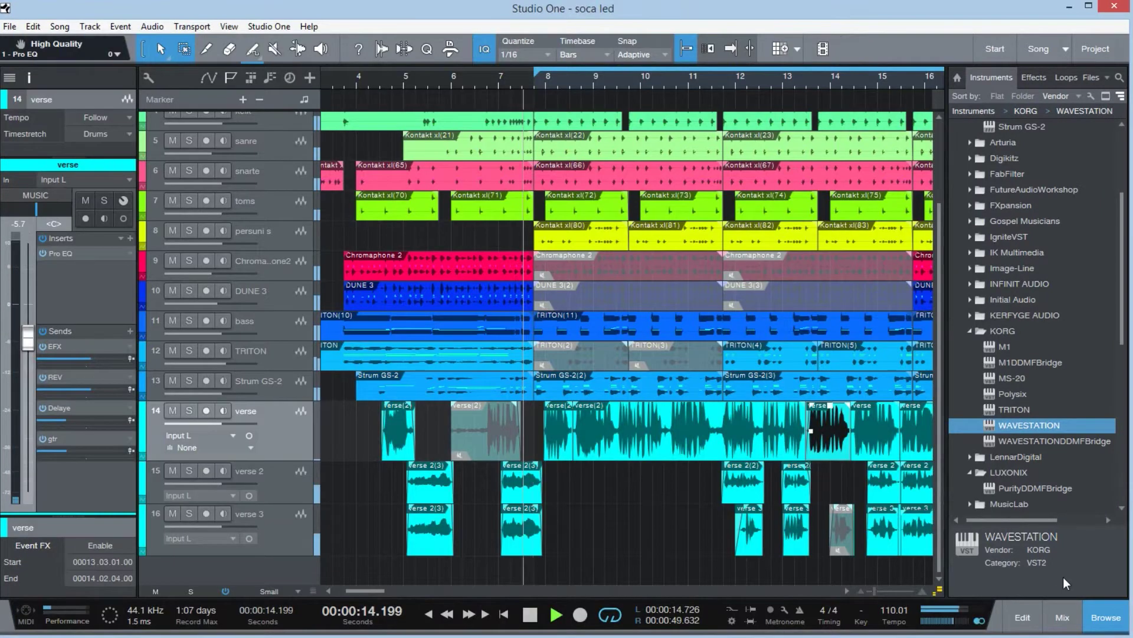
Step: Mute the TRITON and Strum GS-2 tracks while the arrangement plays
left_click(409, 584)
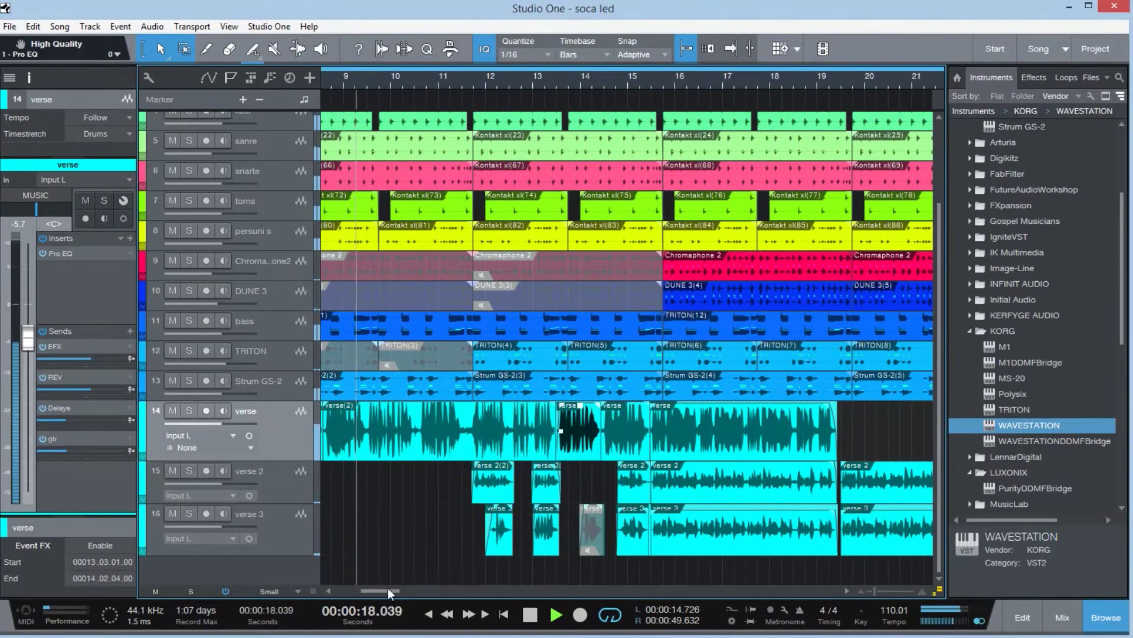
left_click_drag(387, 586, 381, 586)
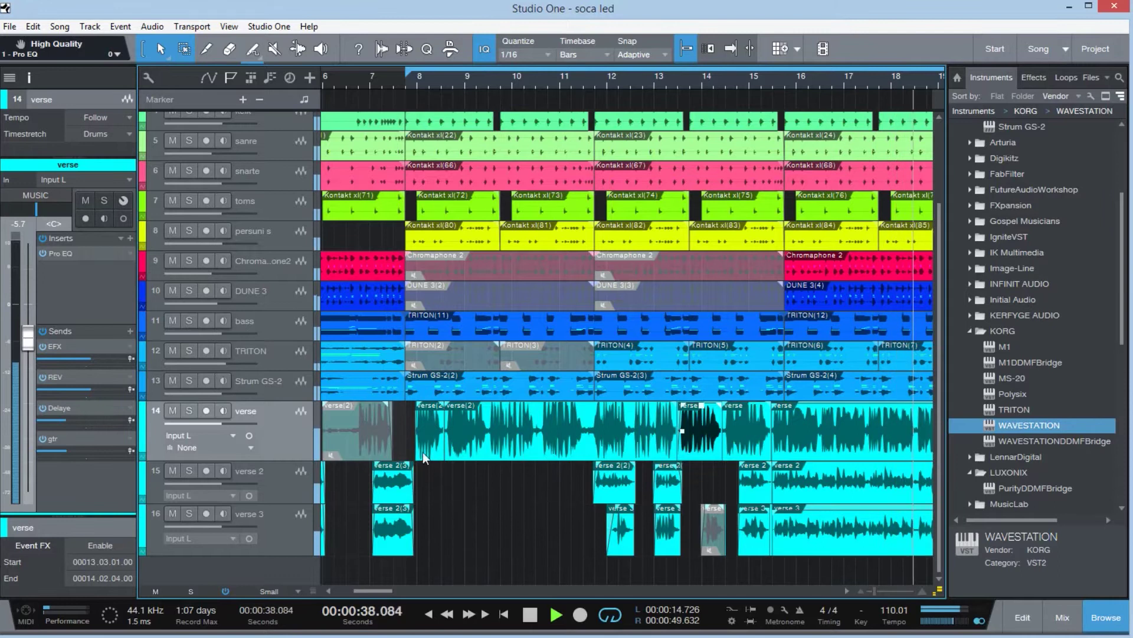
left_click(171, 350)
left_click(172, 379)
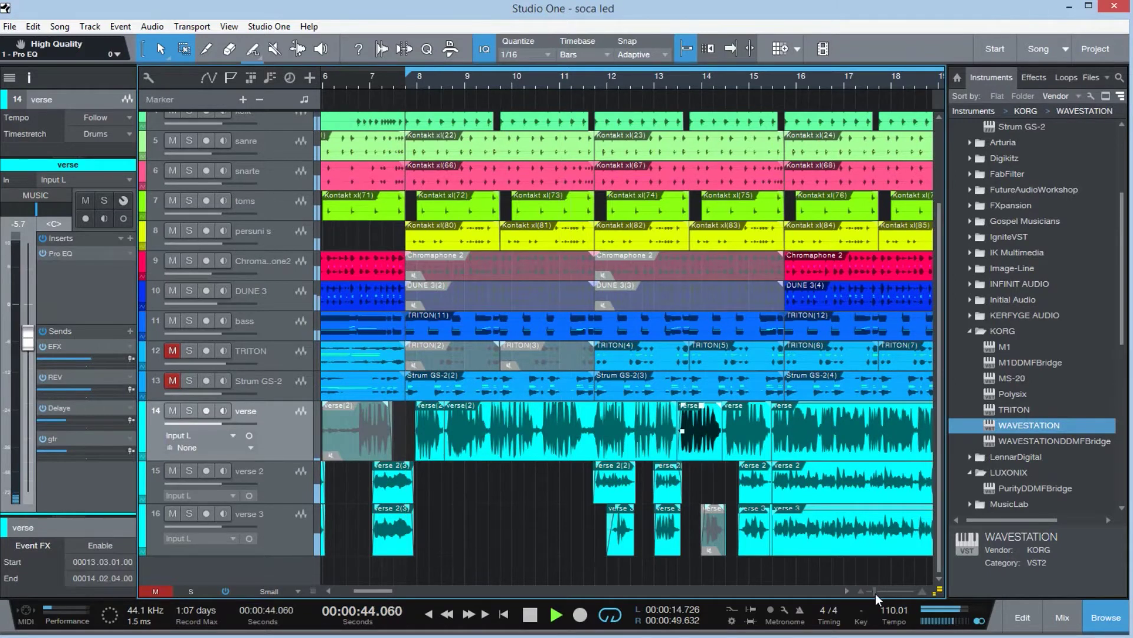
Step: Fit the whole arrangement in the timeline, unmute the TRITON track during playback, and stop the song
left_click_drag(876, 593, 871, 593)
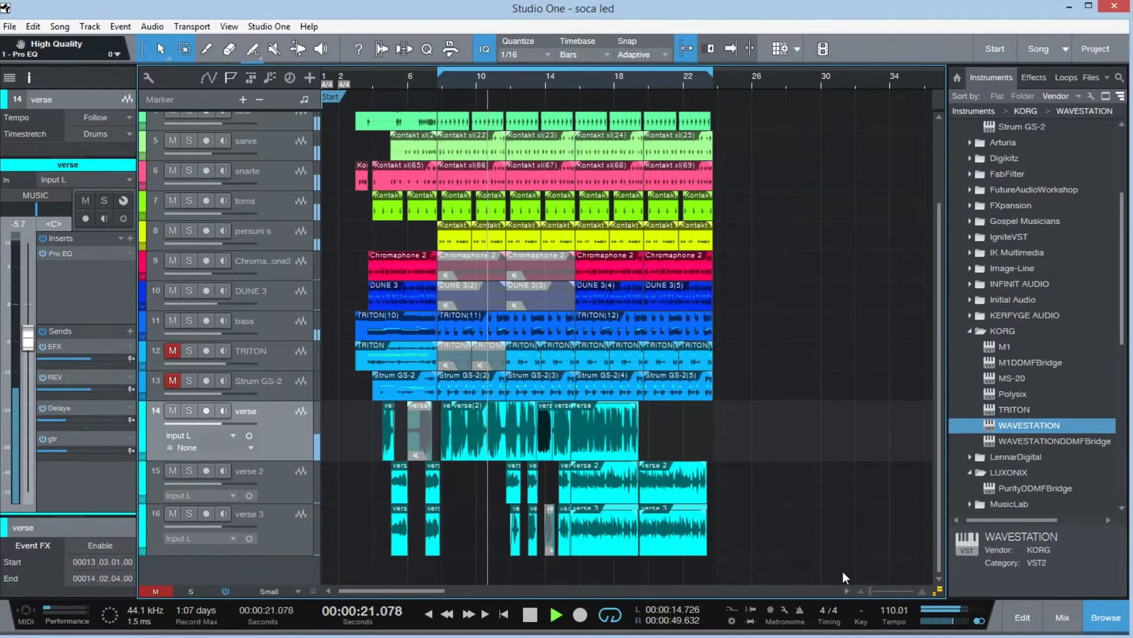
left_click(172, 350)
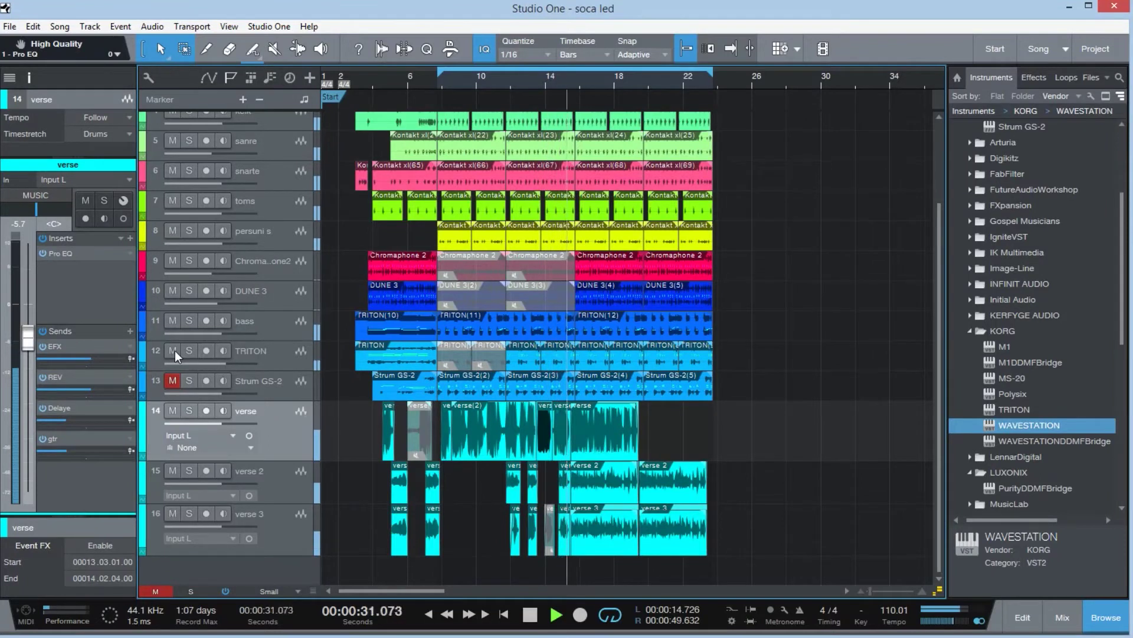
key("space")
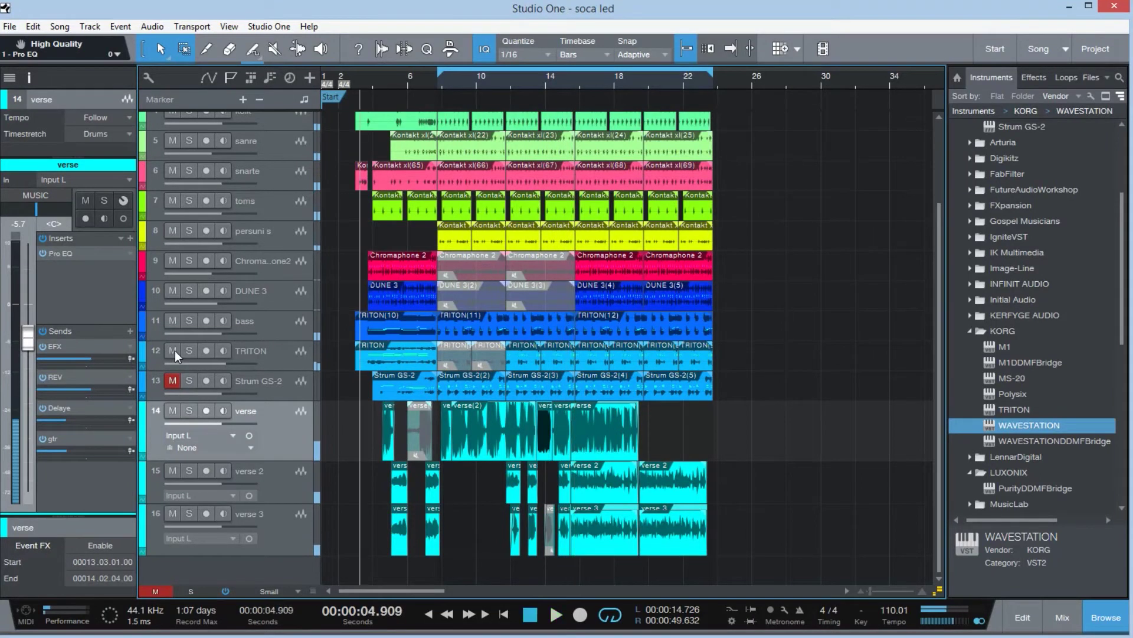
Step: Select the Chromaphone 2, verse, DUNE 3, bass and TRITON tracks in turn to examine their channels
left_click(288, 259)
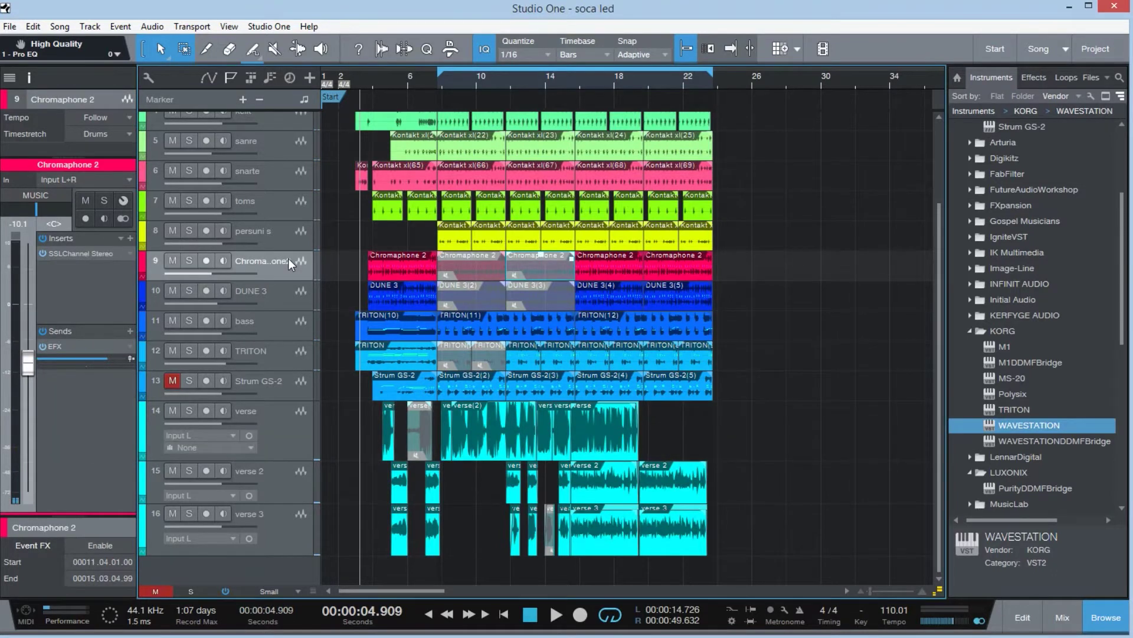
left_click(274, 451)
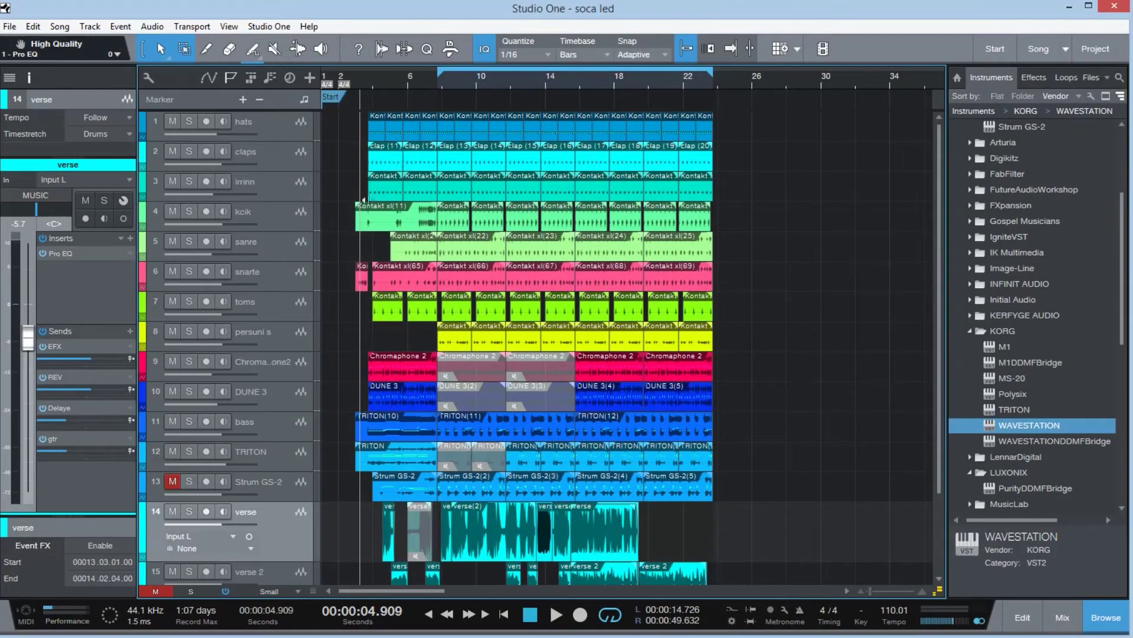
left_click(279, 365)
left_click(285, 396)
left_click(296, 368)
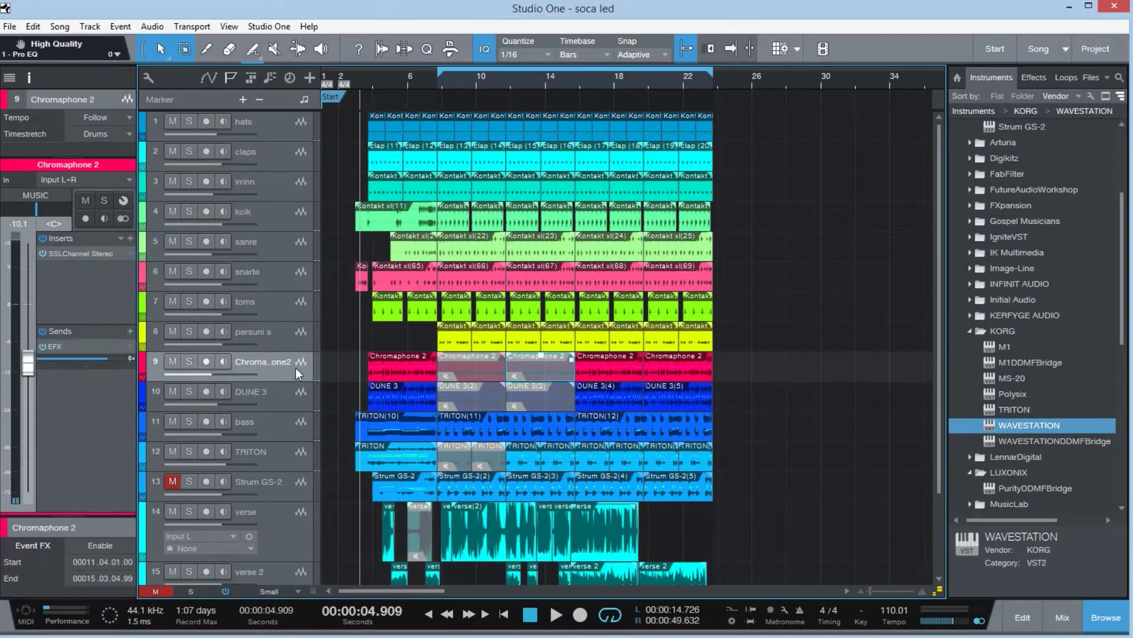
left_click(285, 400)
left_click(284, 430)
left_click(283, 459)
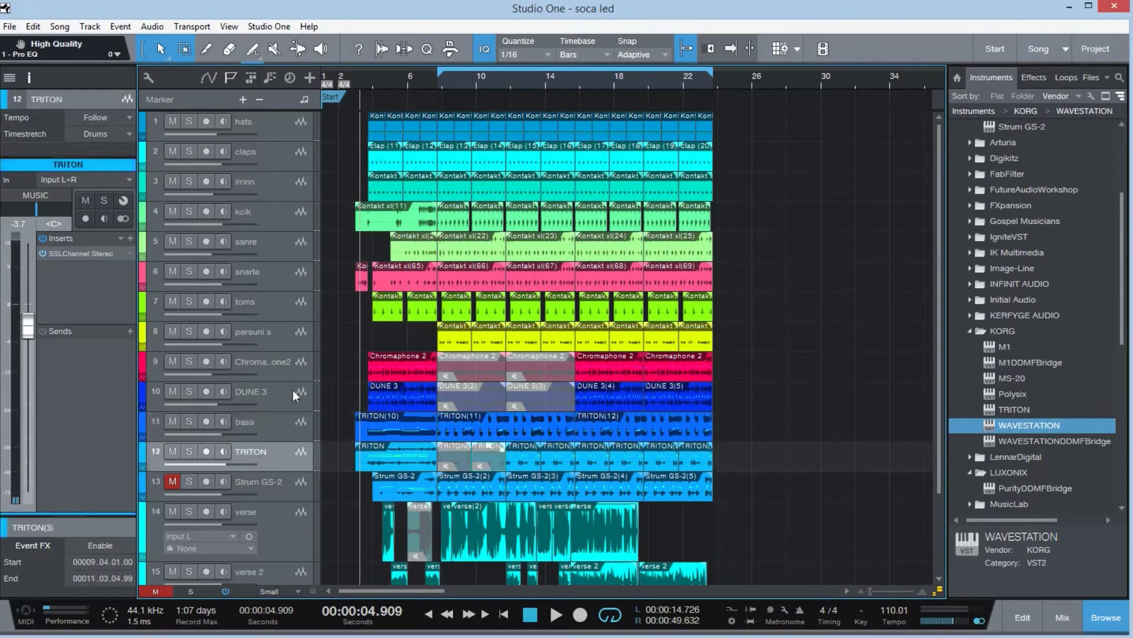
left_click(289, 372)
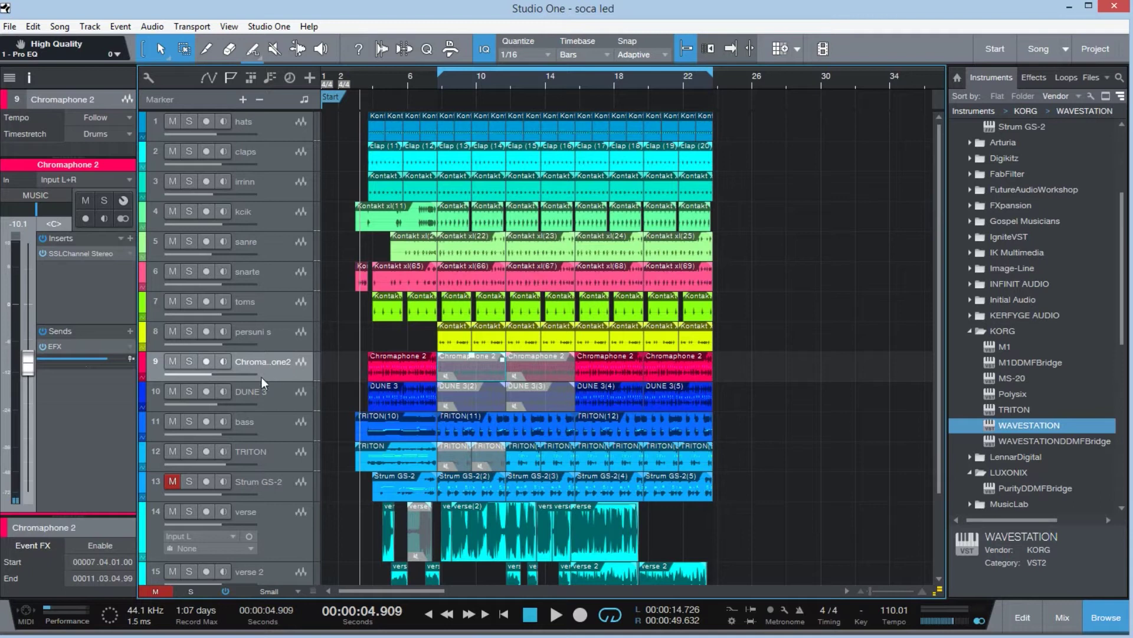
Step: Audition the Chromaphone 2 track soloed from just before bar 4, and add DUNE 3 and bass to the solo
left_click(187, 362)
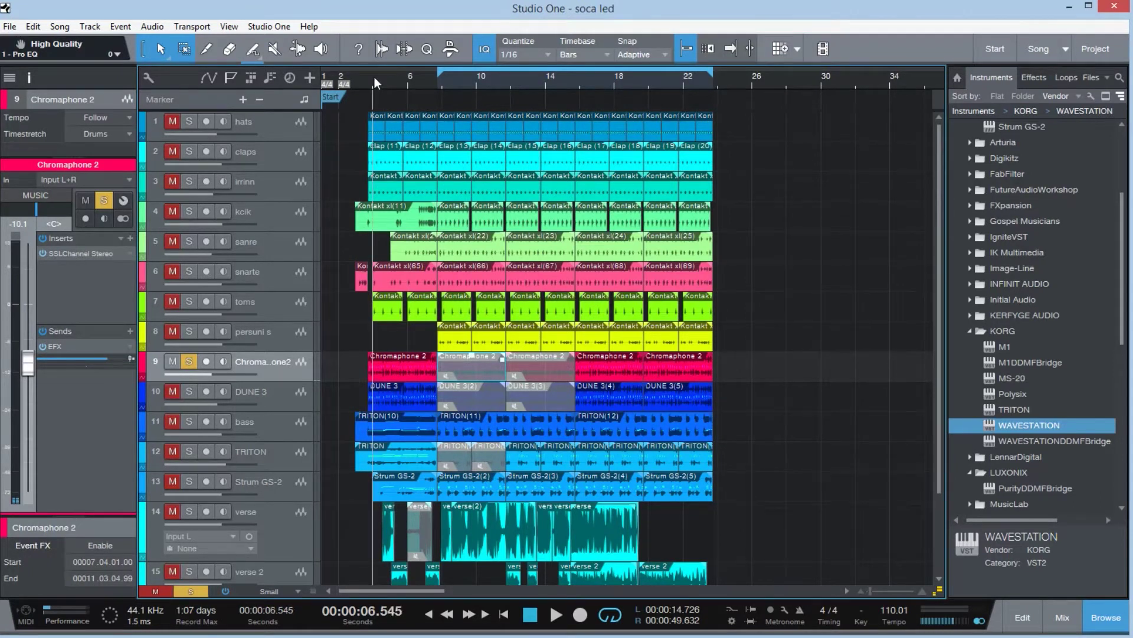
key("space")
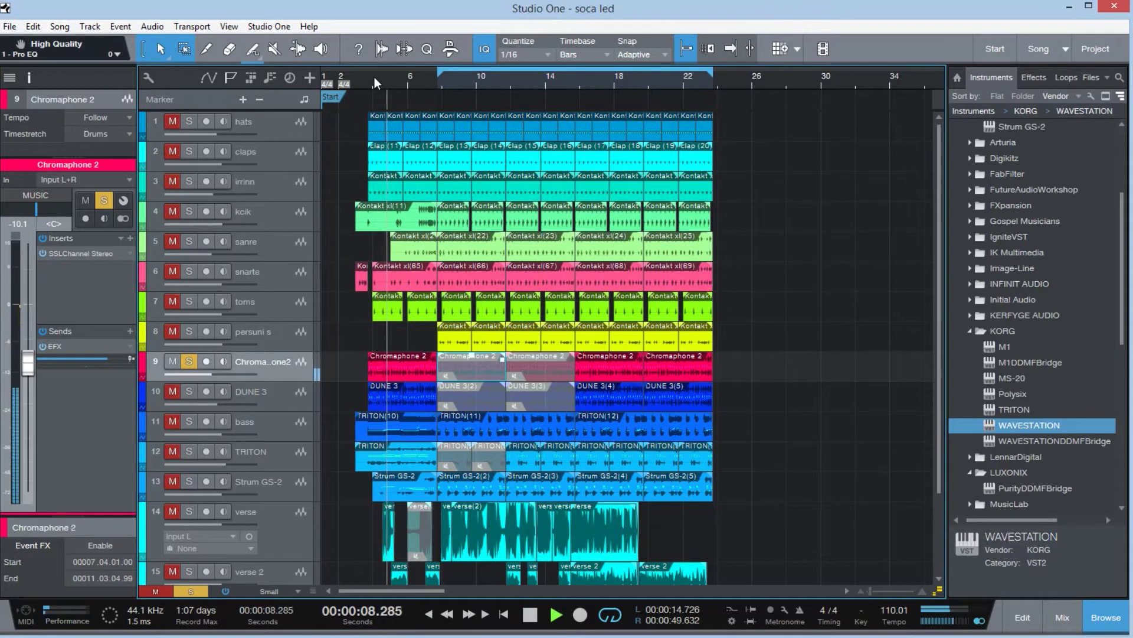
key("space")
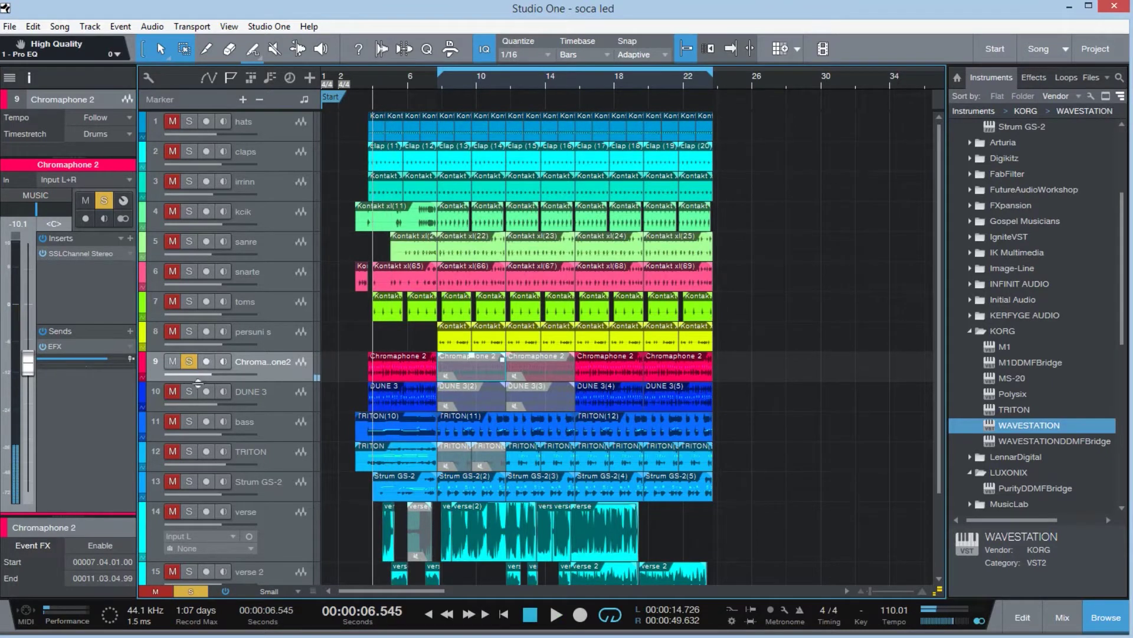
left_click(189, 390)
left_click(191, 420)
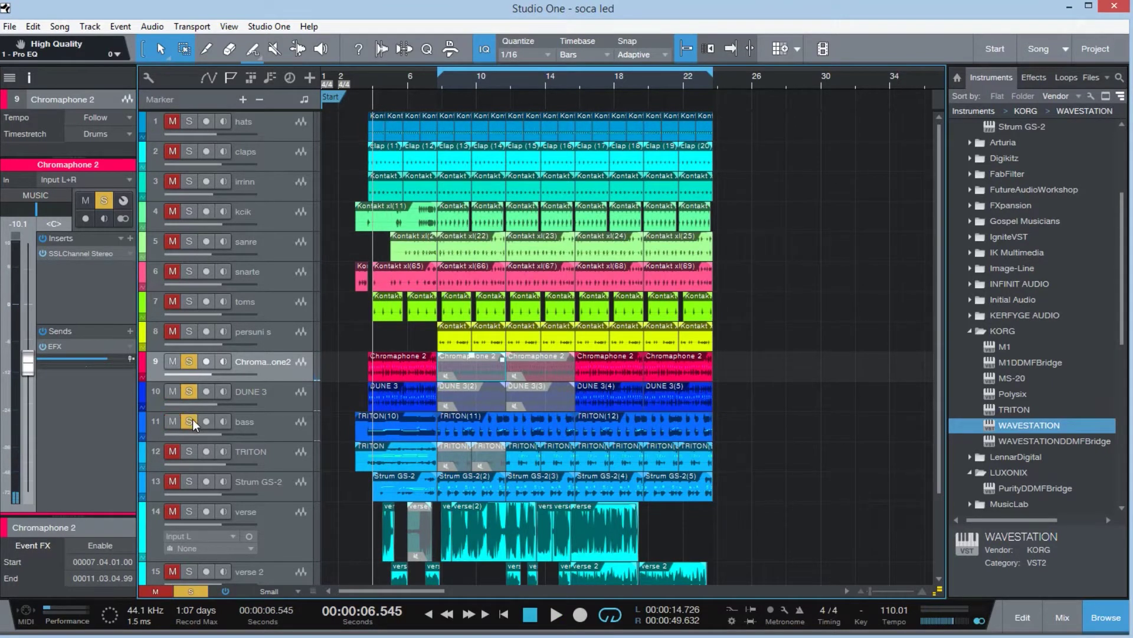
left_click(190, 420)
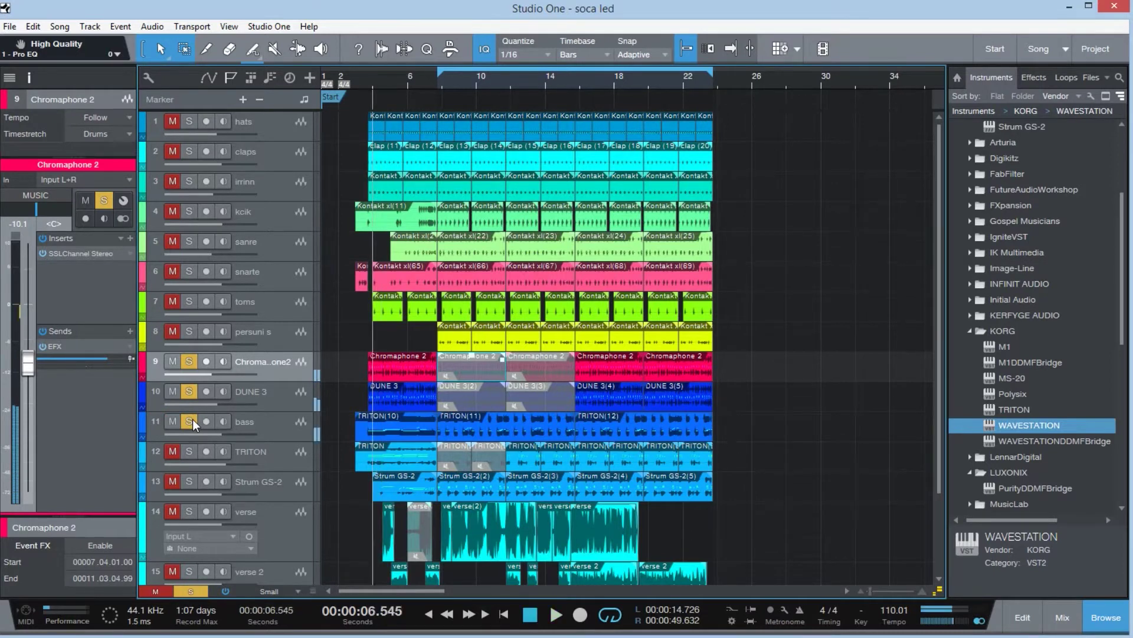
Step: Clear all solos and mutes, and solo the verse, TRITON and Strum GS-2 tracks
left_click(190, 591)
left_click(155, 591)
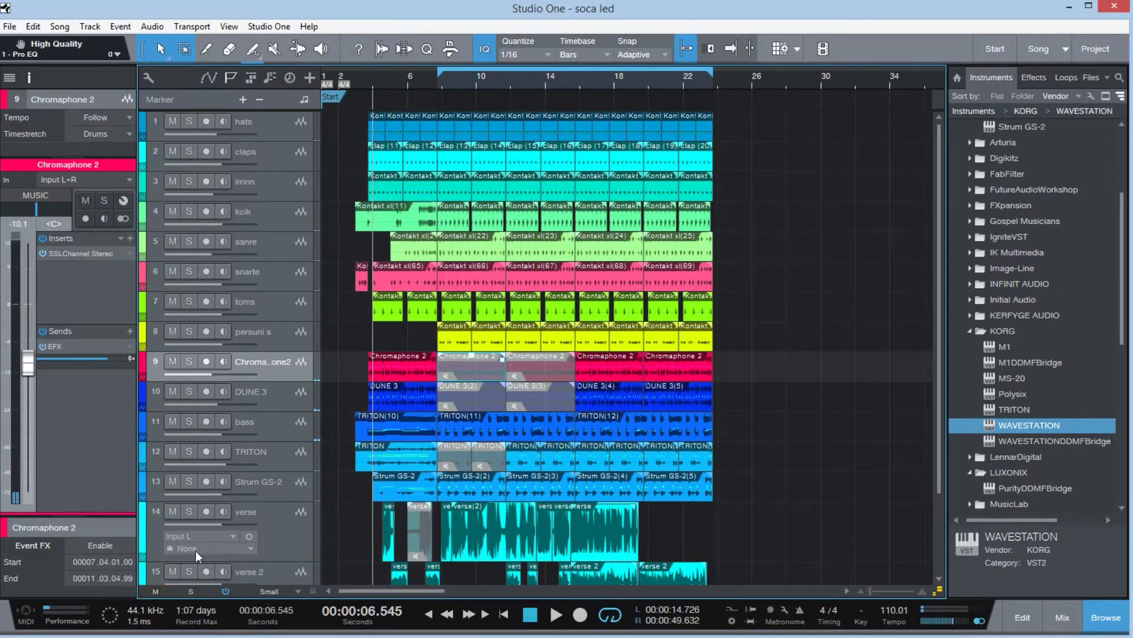
left_click(287, 526)
left_click(189, 512)
scroll(352, 416, "down", 3)
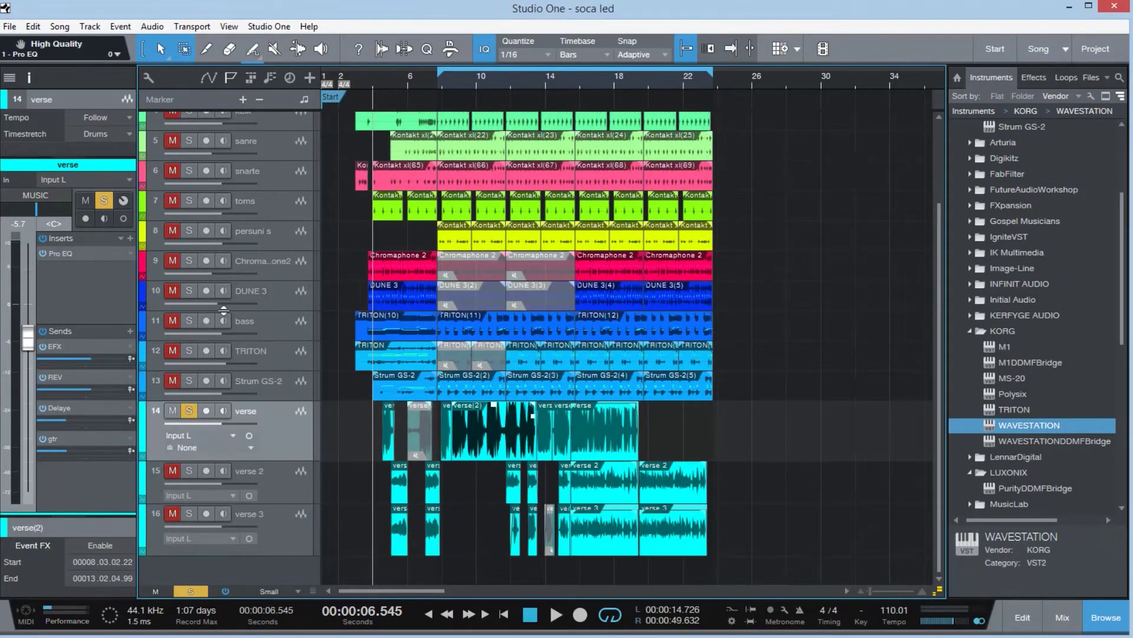
left_click(175, 351)
left_click(172, 380)
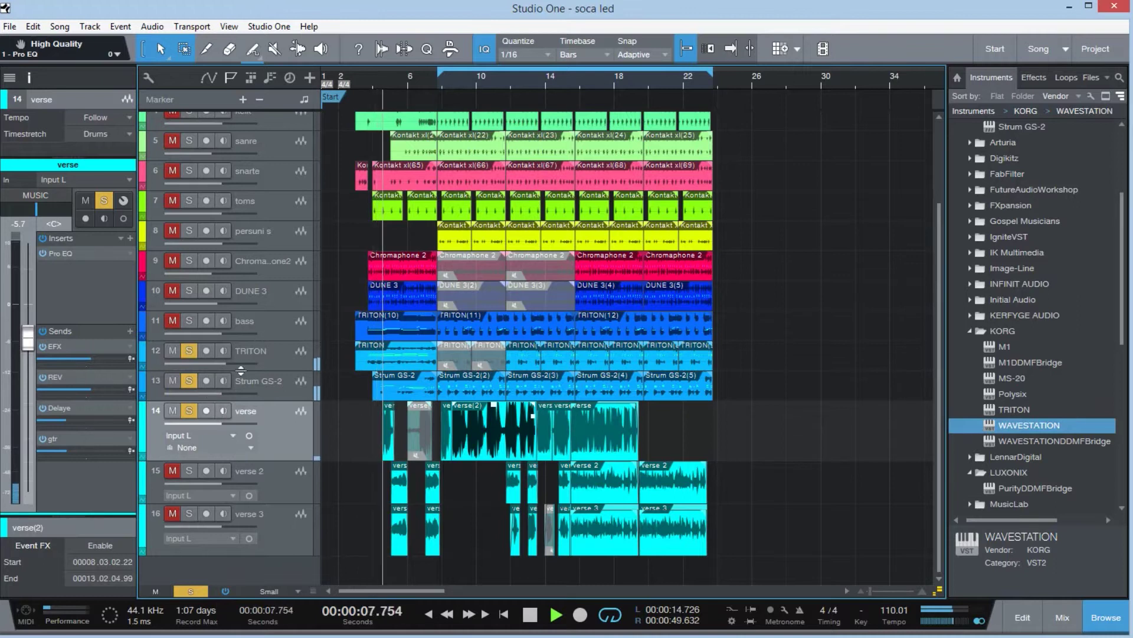
Step: Replace TRITON and Strum GS-2 with Chromaphone 2 and bass in the solo group alongside verse, and stop playback
left_click(169, 352)
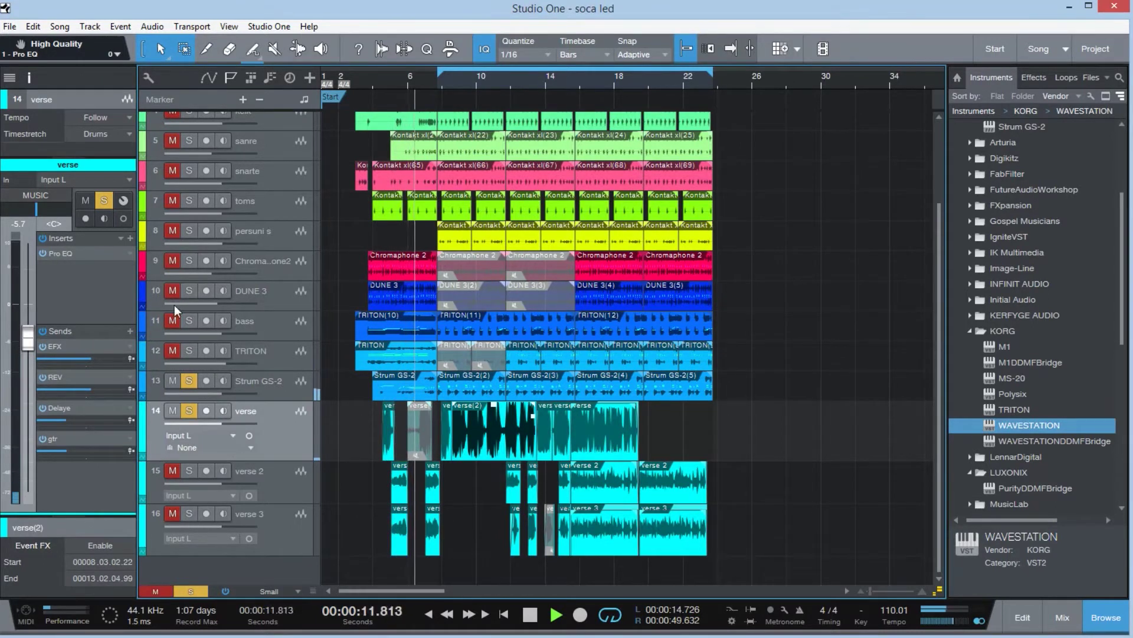
left_click(171, 261)
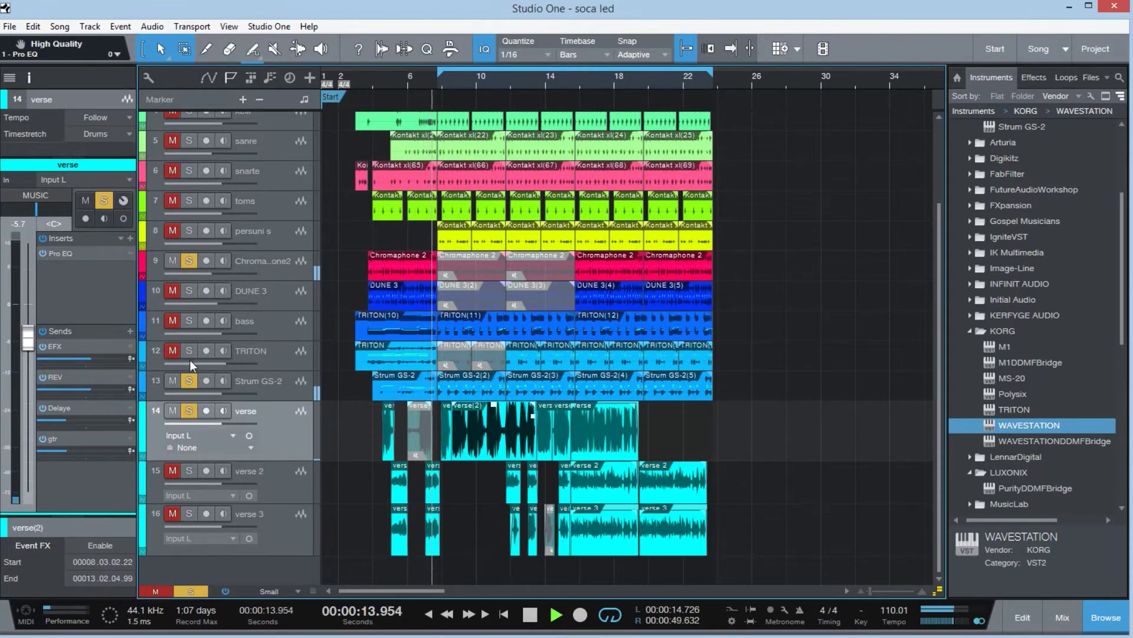
left_click(175, 321)
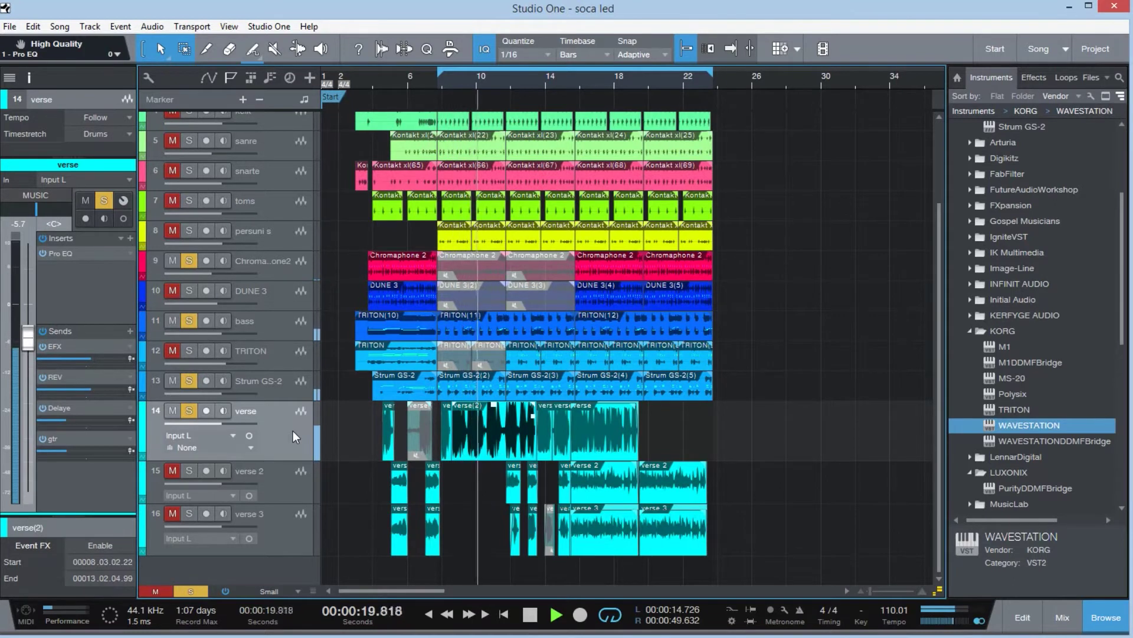
key("space")
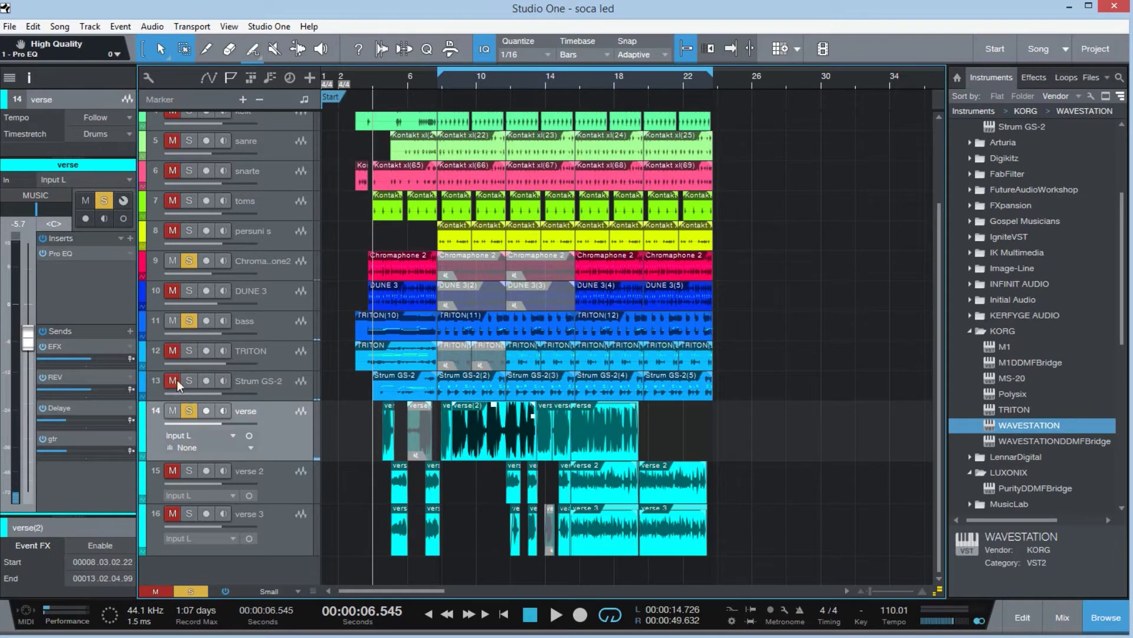
Step: Increase the height of the verse track in the arrangement
left_click_drag(281, 459, 282, 517)
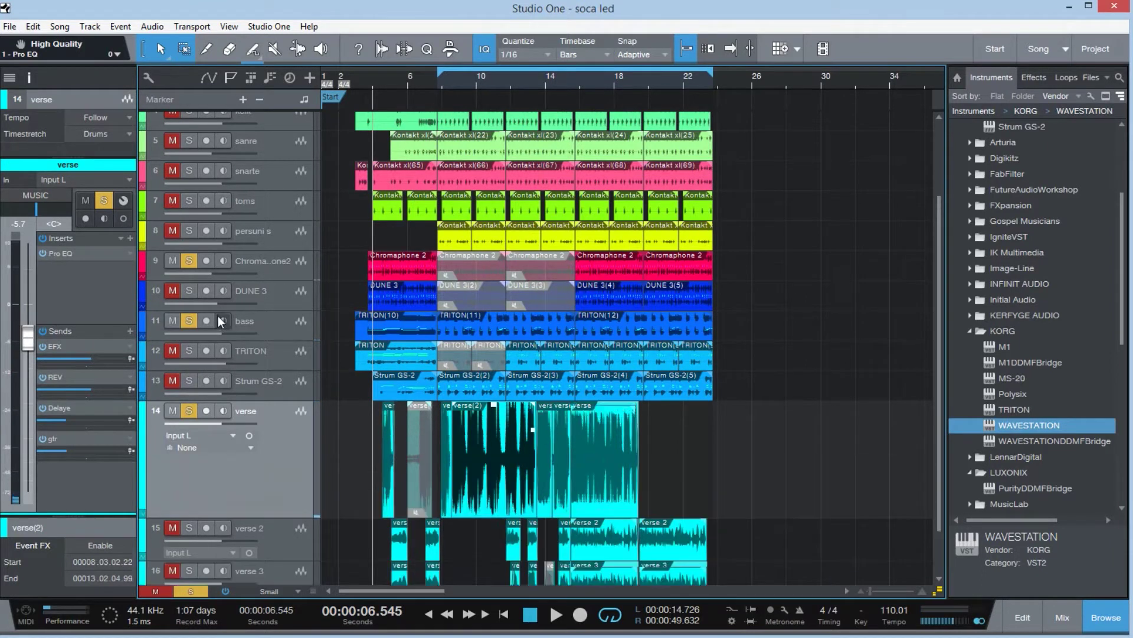
scroll(220, 278, "up", 2)
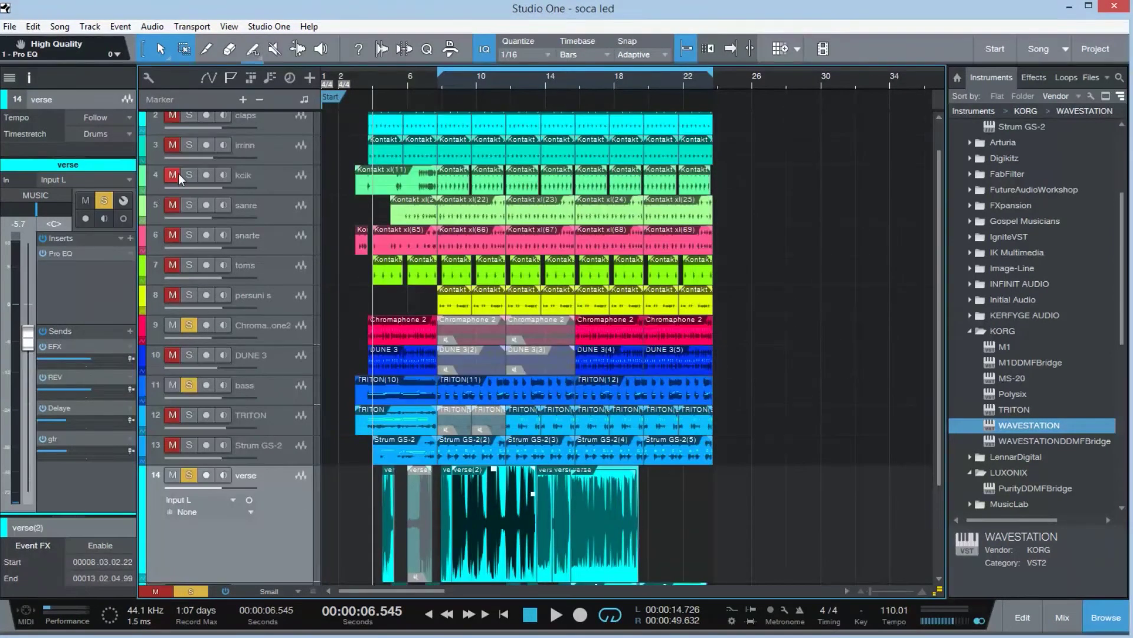
Step: Solo the kcik and persuni s tracks alongside bass and verse, and audition the group from about bar 7
scroll(177, 193, "down", 2)
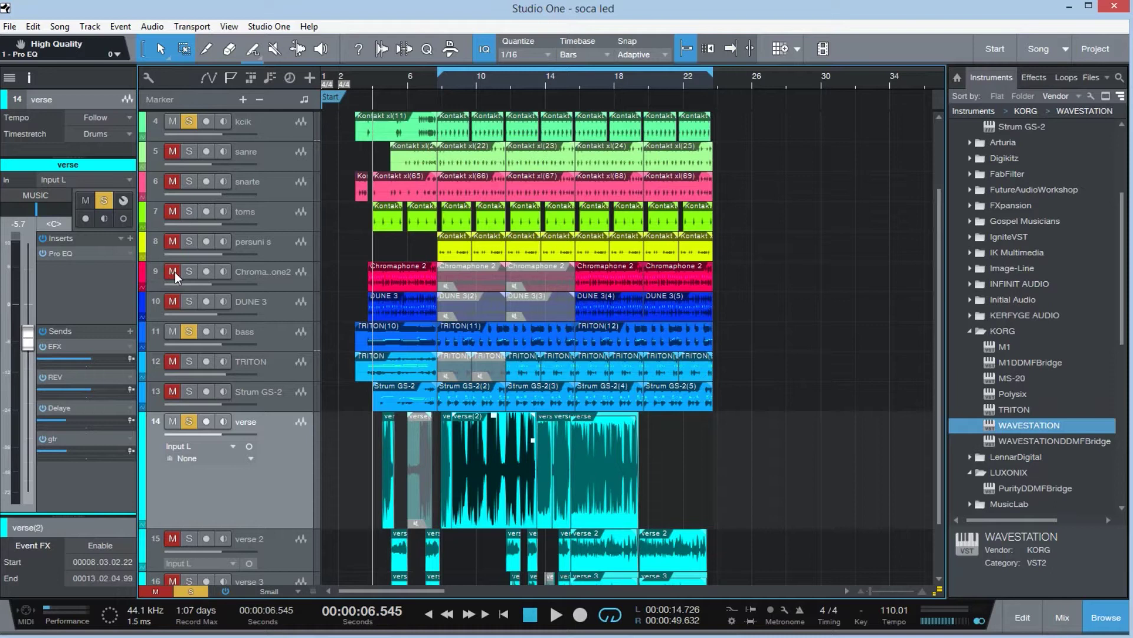
scroll(270, 276, "down", 1)
left_click(431, 79)
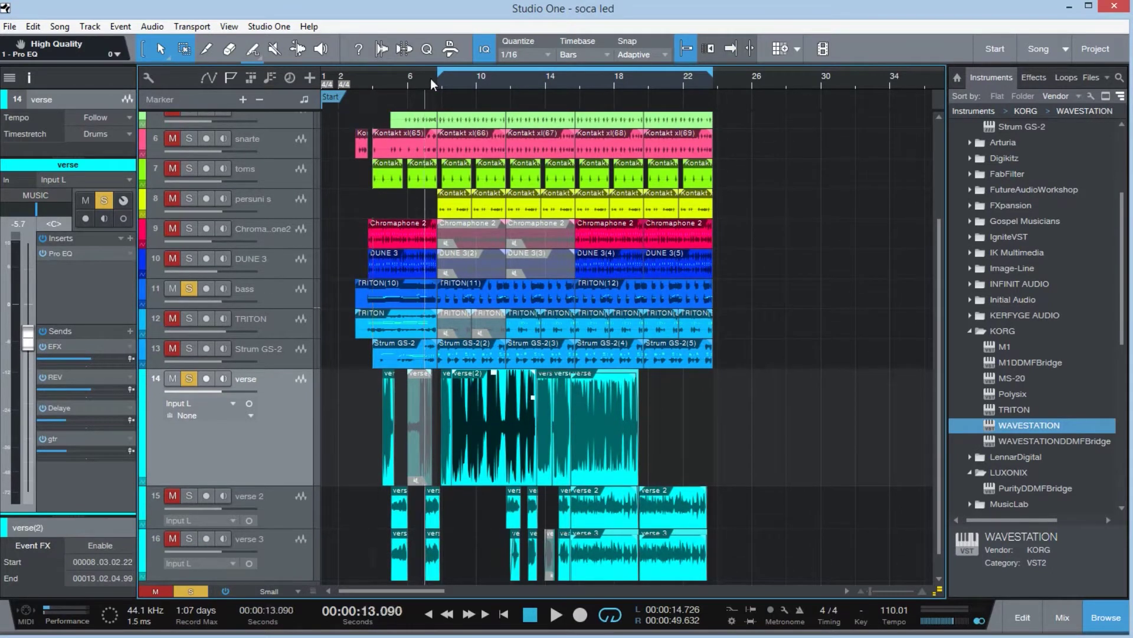
key("space")
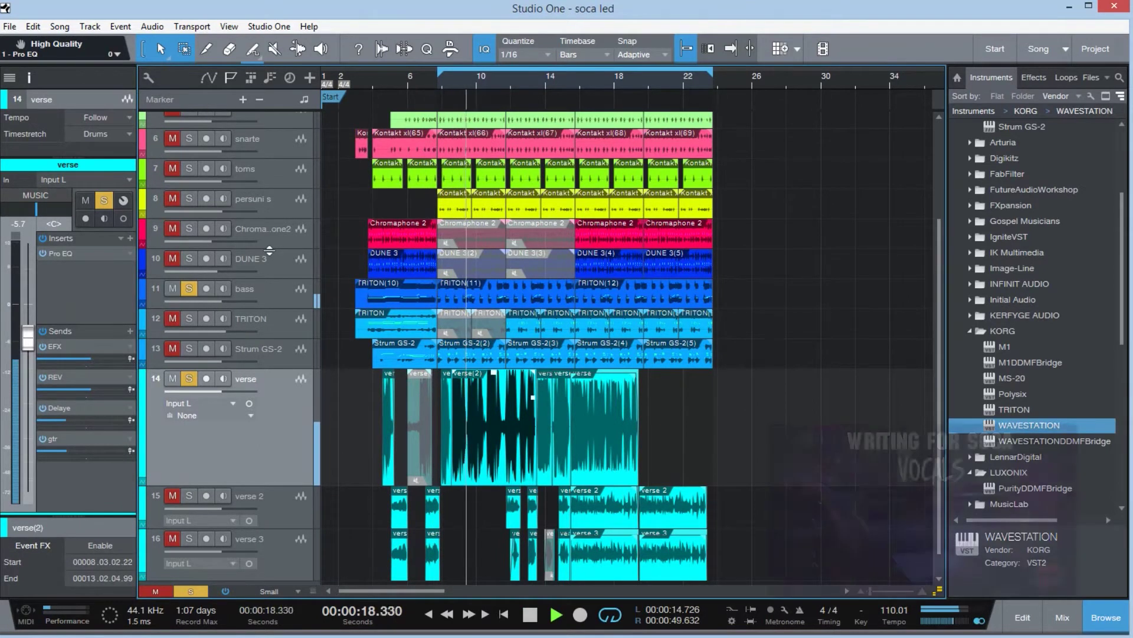
key("space")
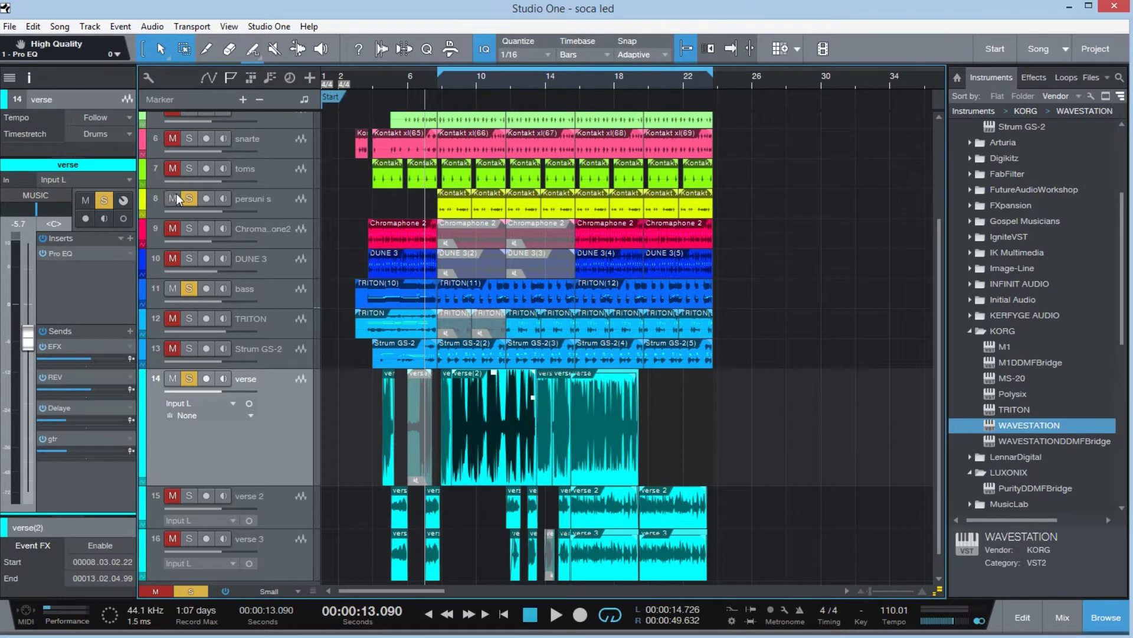
key("space")
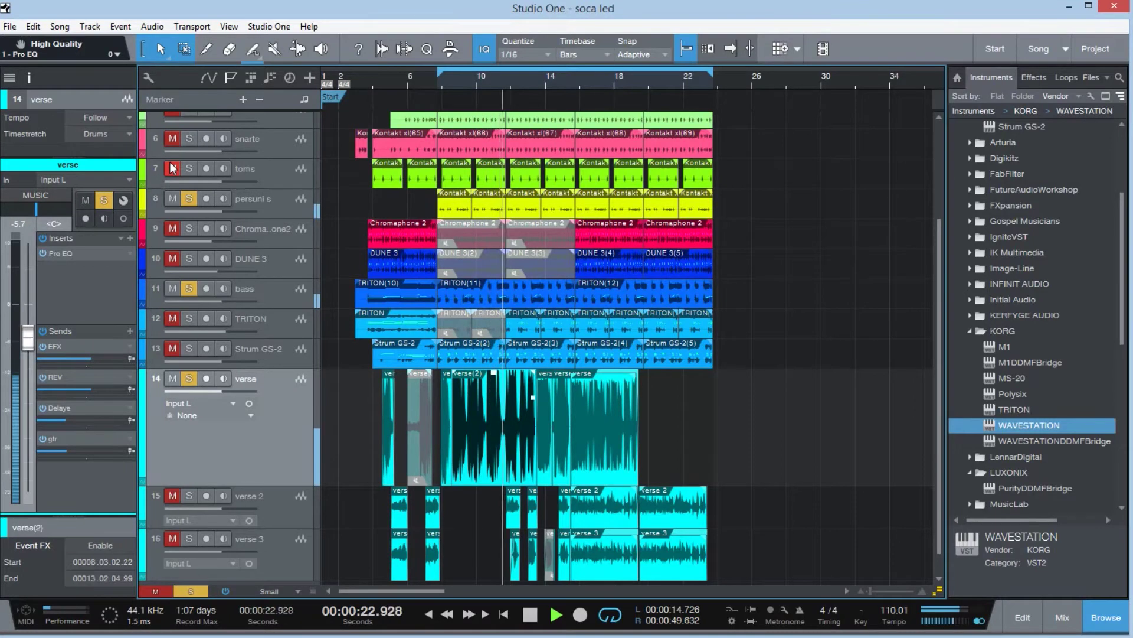
key("space")
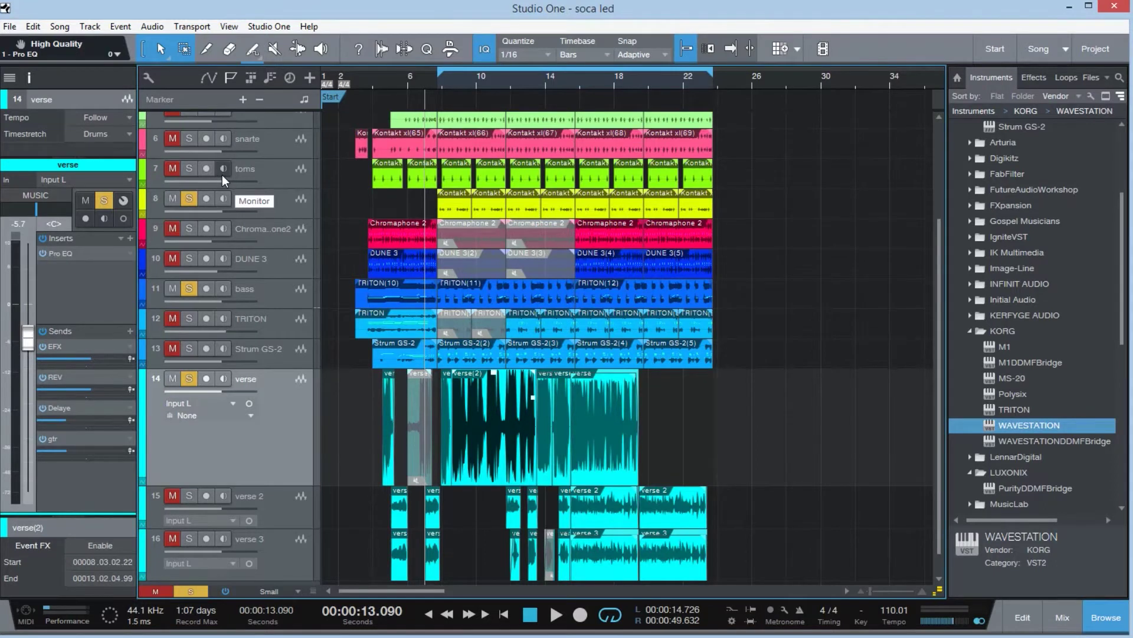
Step: Add snarte, toms and hats to the solo group during playback from bar 7, and stop playback
key("space")
left_click(189, 140)
left_click(172, 140)
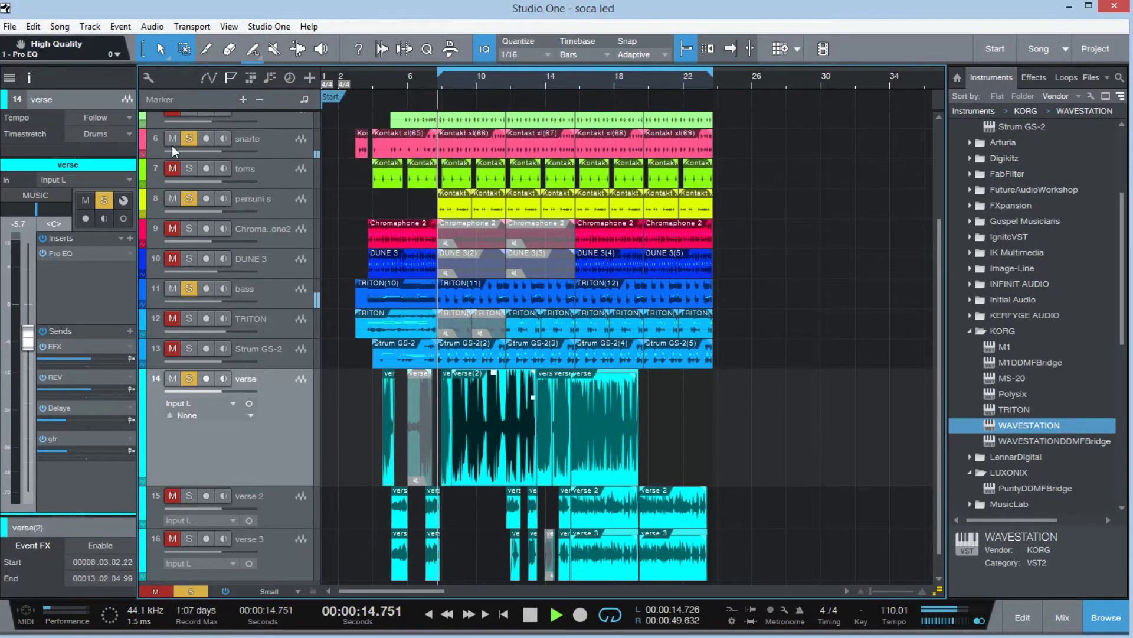
scroll(183, 171, "up", 1)
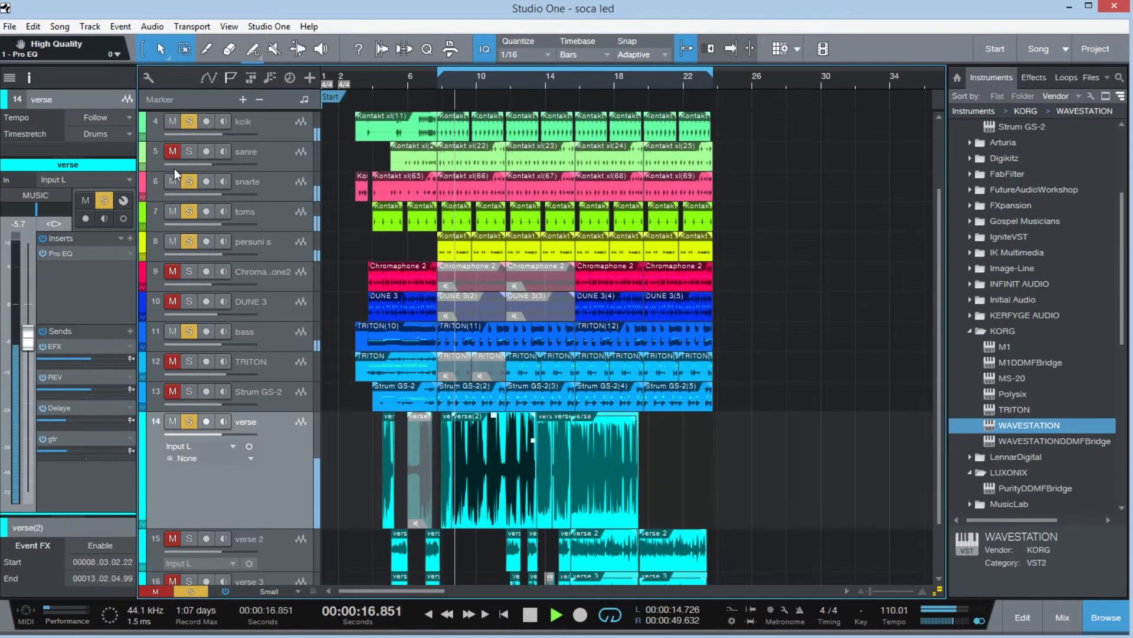
scroll(172, 155, "up", 2)
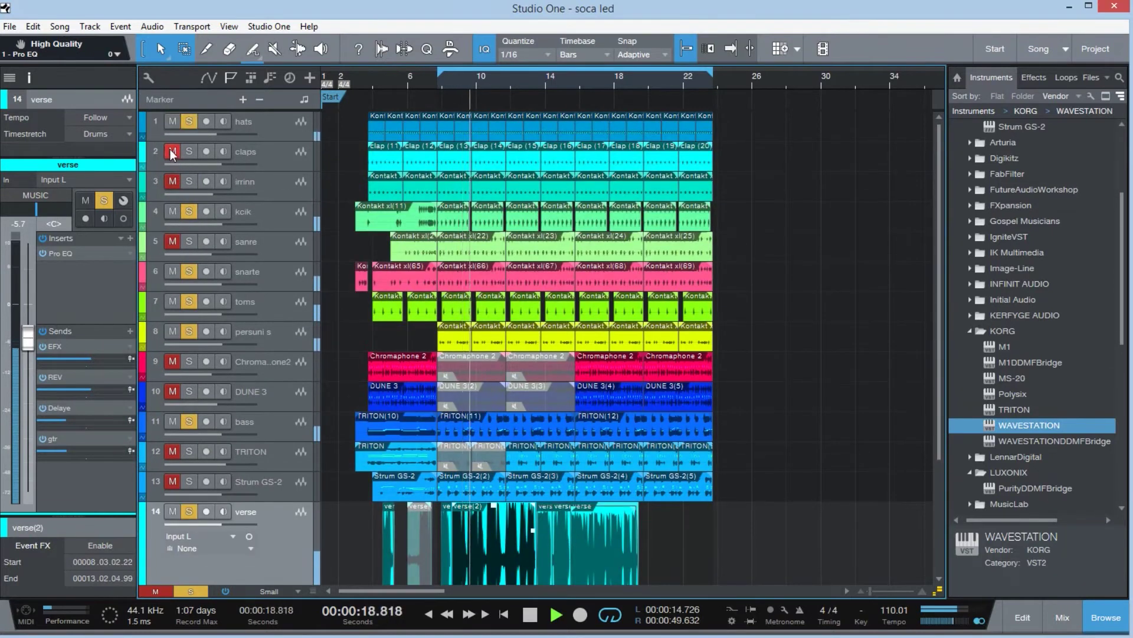
scroll(304, 257, "down", 2)
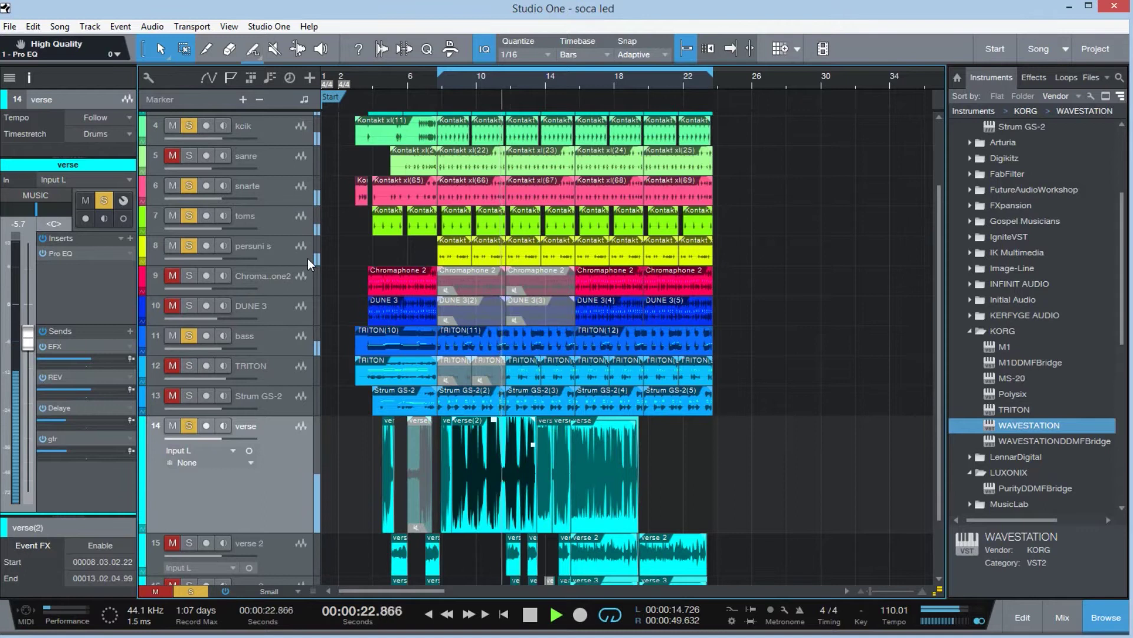
key("space")
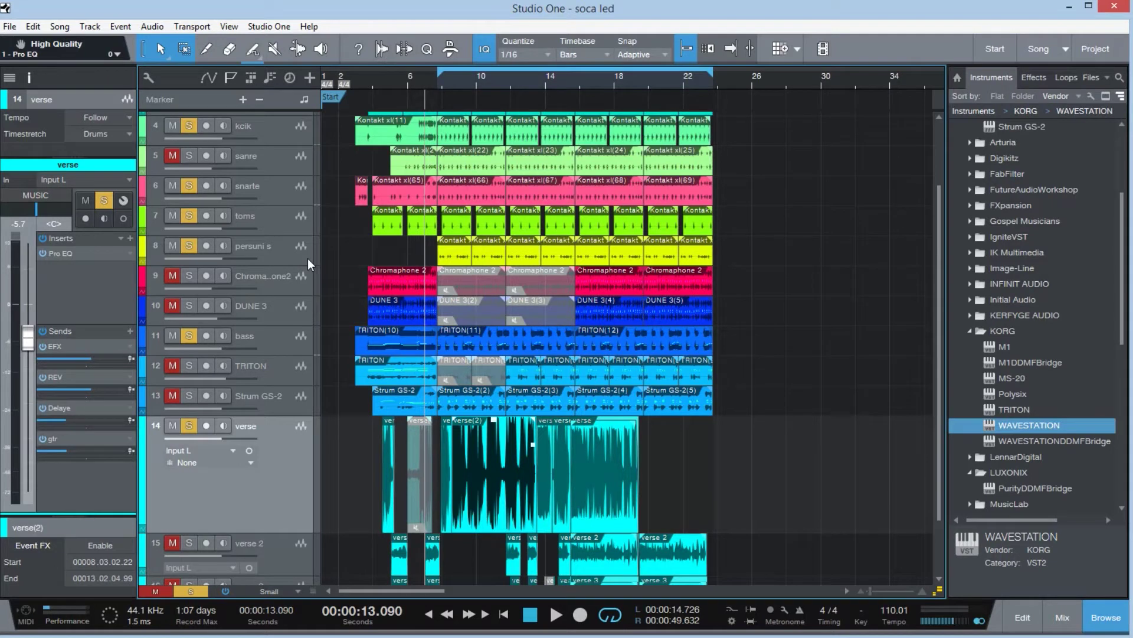
Step: Replay the soloed group from bar 7 and add the sanre track to the solo
key("space")
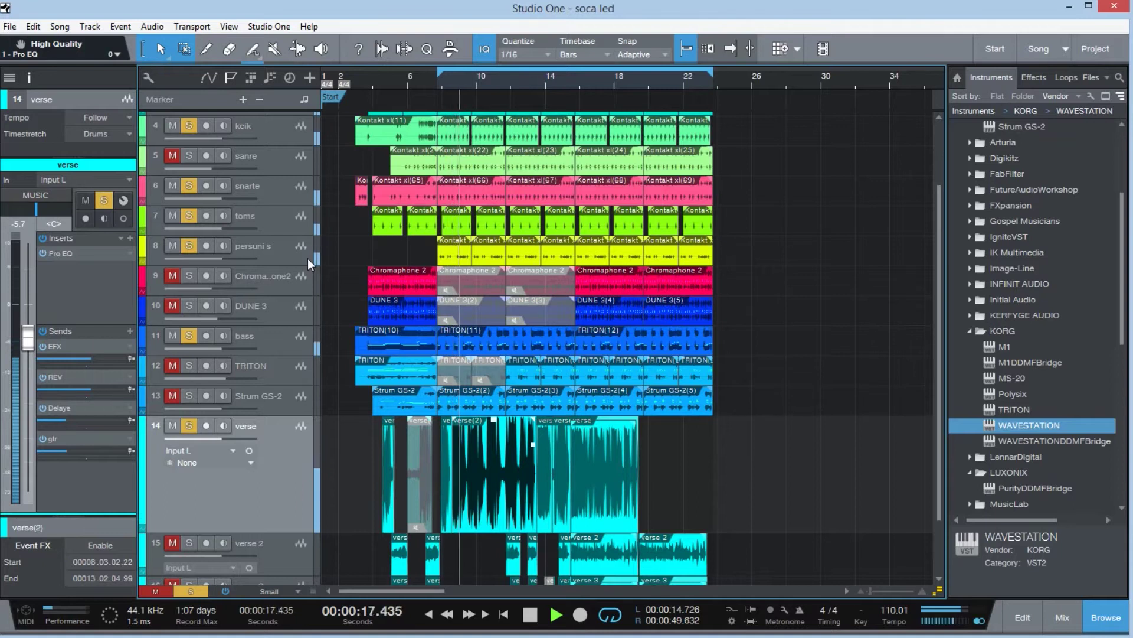
key("space")
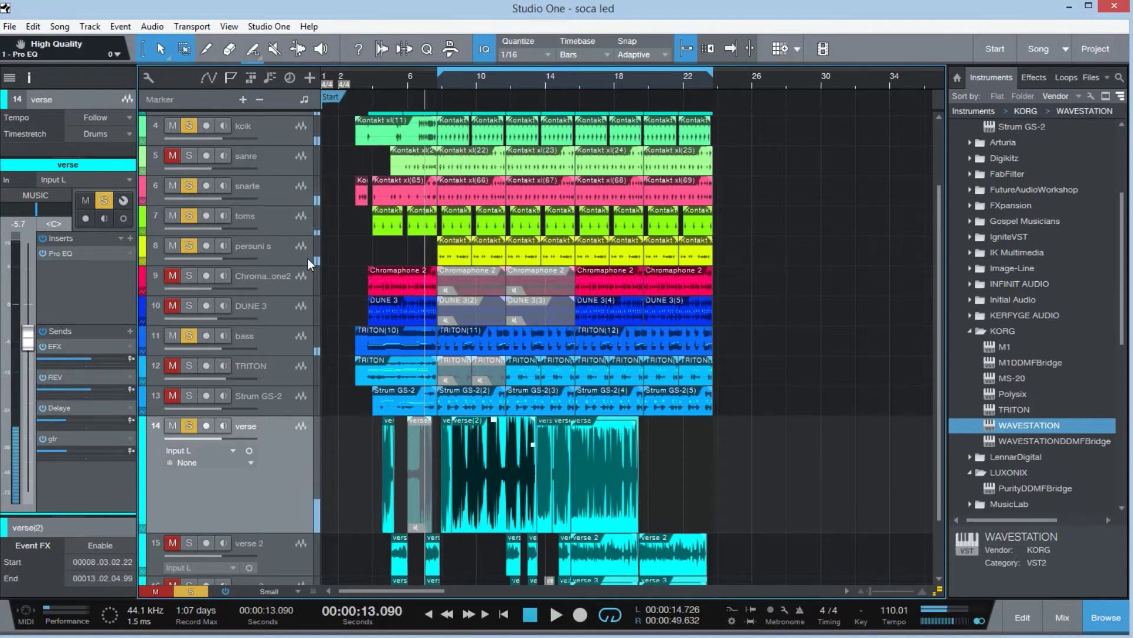
key("space")
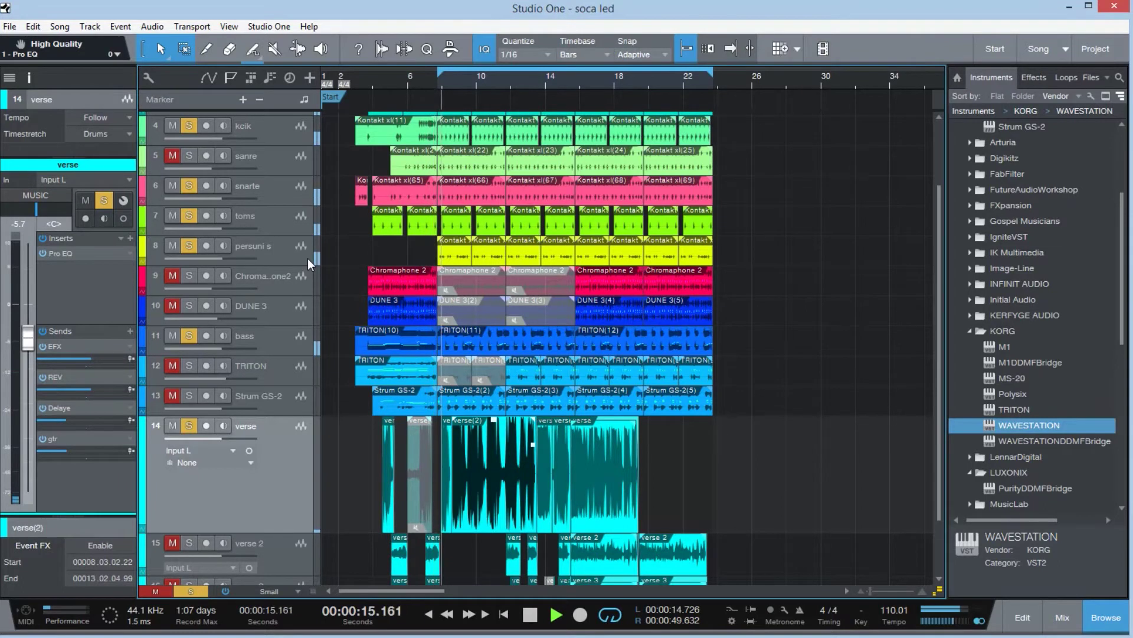
left_click(174, 157)
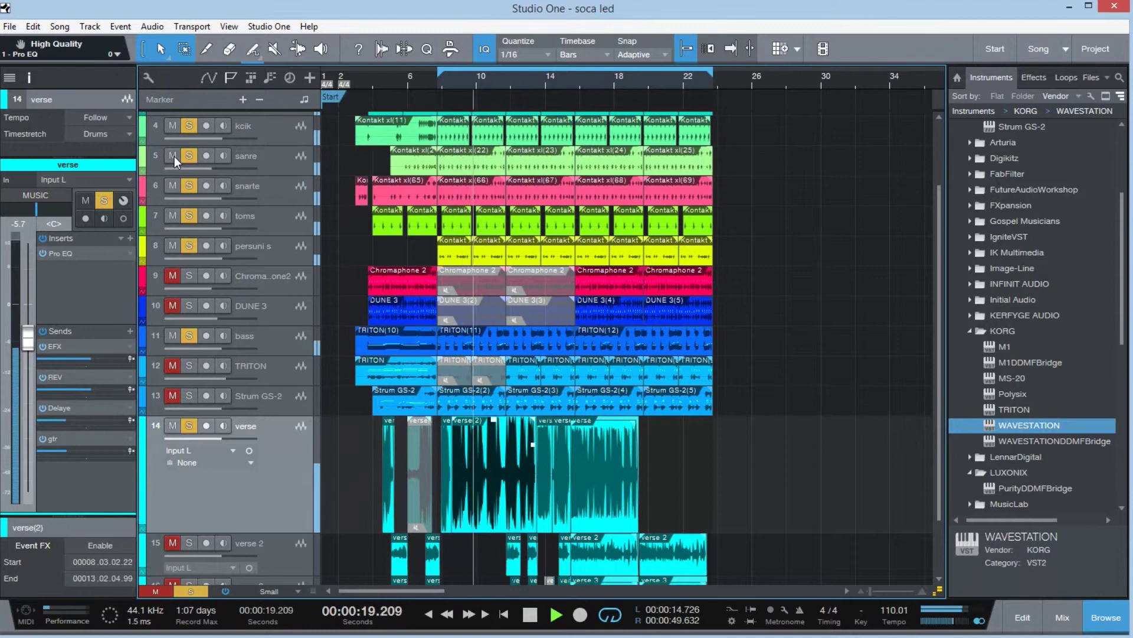
Step: Audition the soloed drums, bass and verse from about bar 9, and again from about bar 11
key("space")
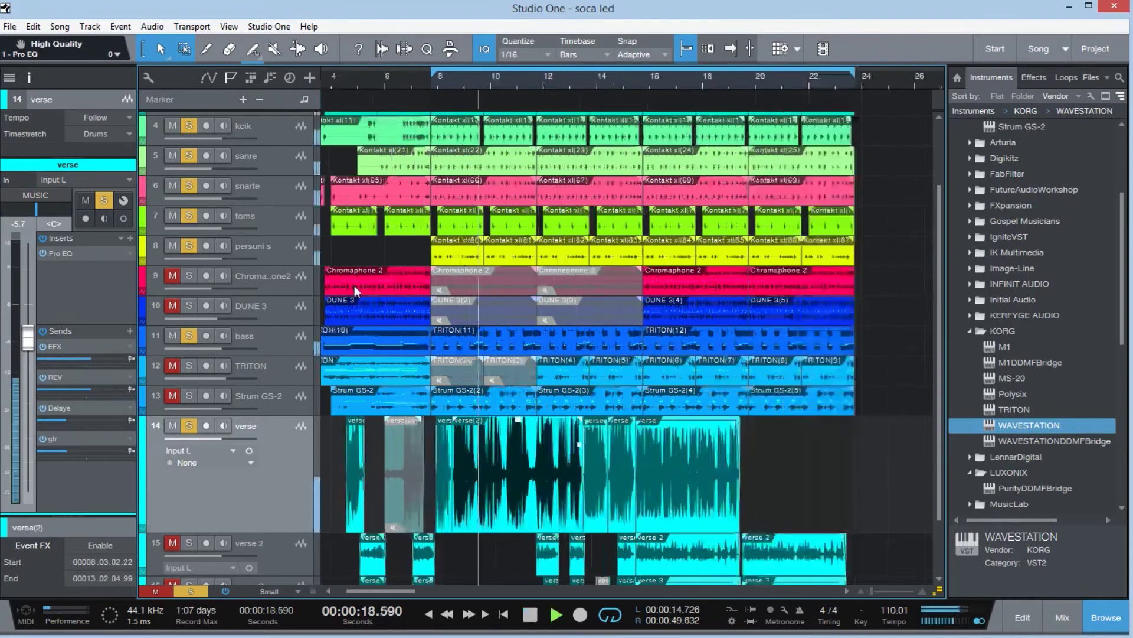
key("space")
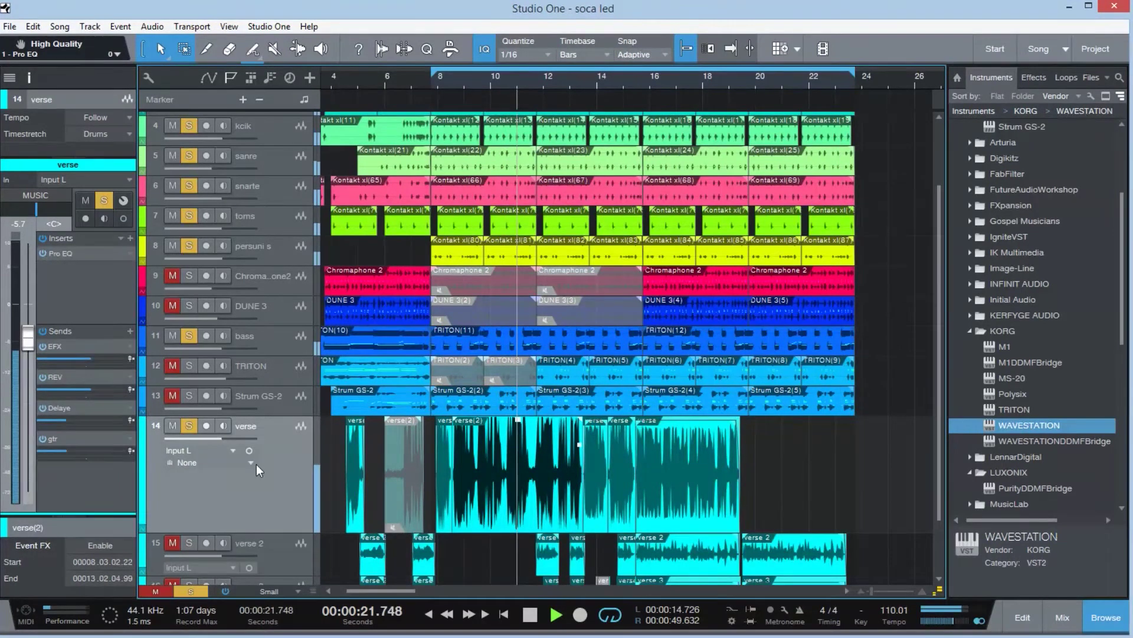
scroll(516, 323, "down", 1)
key("space")
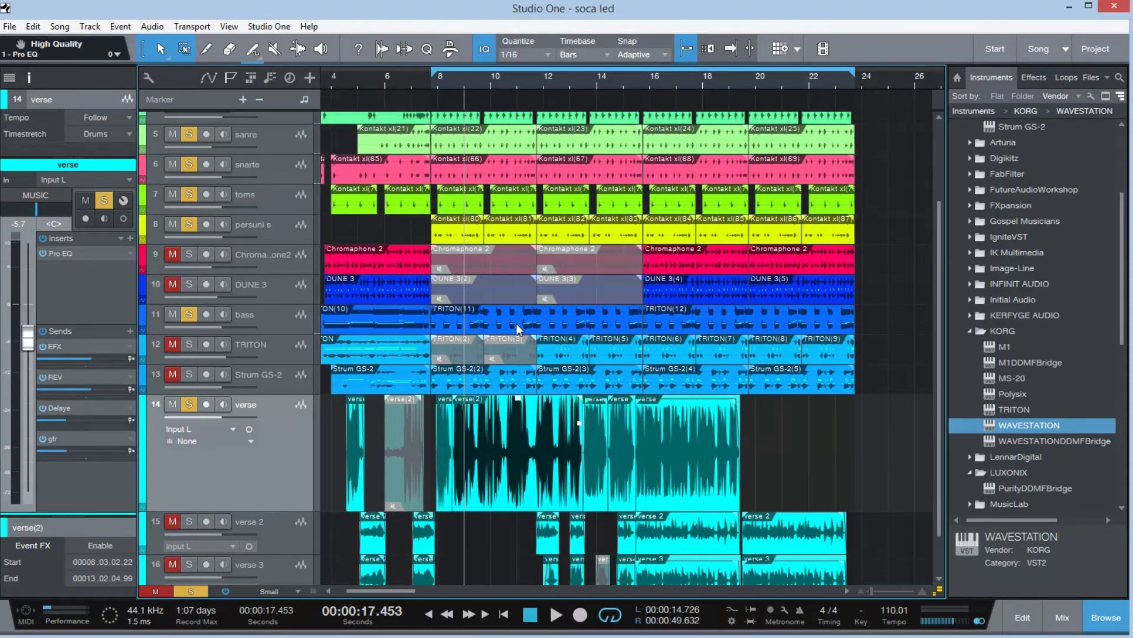
left_click(523, 79)
key("space")
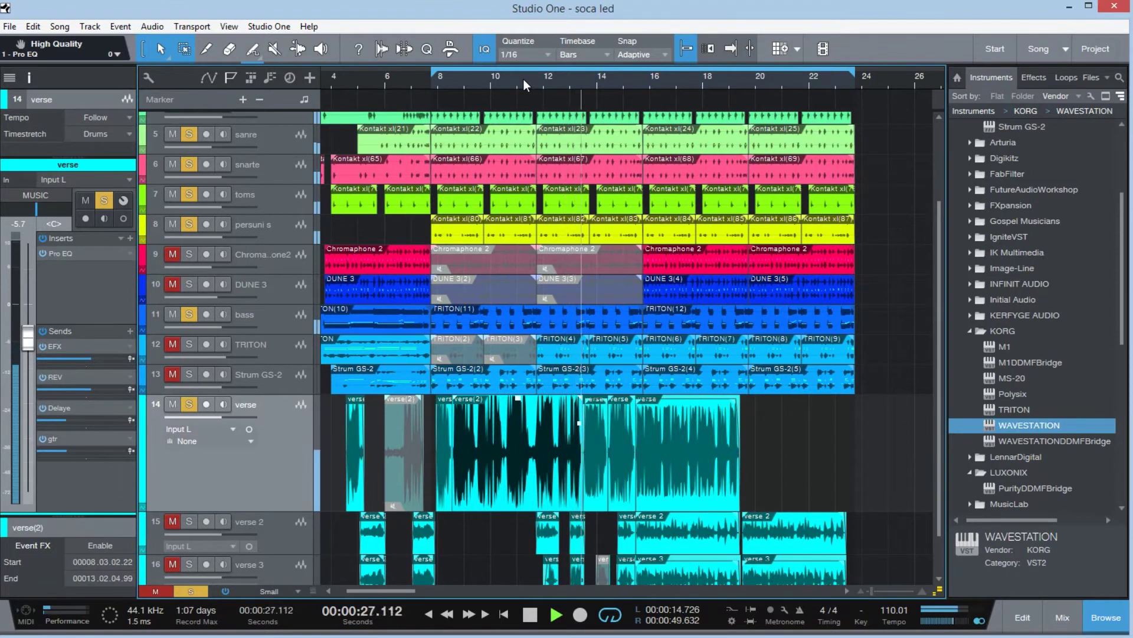
key("space")
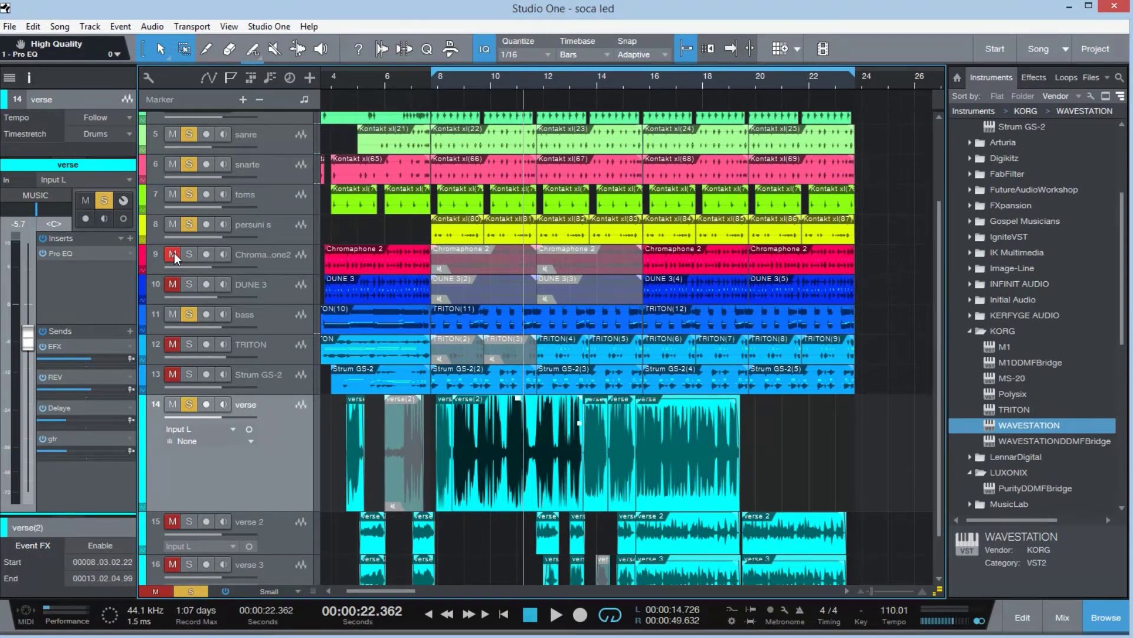
Step: Play from bar 11, add verse 2 and verse 3 to the solo group, and stop playback
key("space")
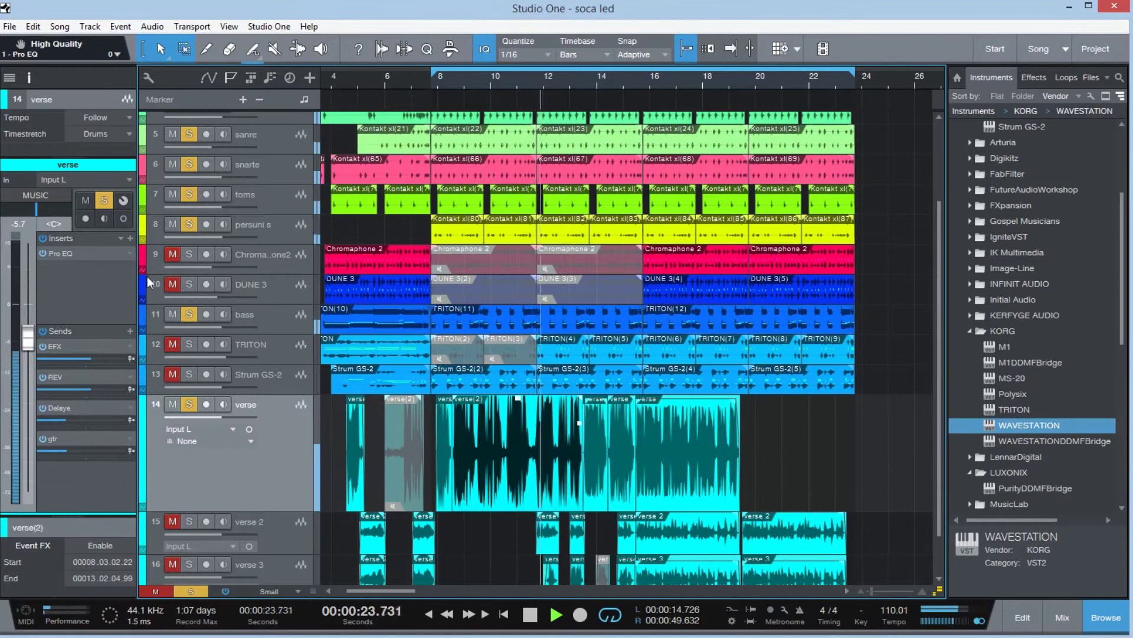
mouse_move(231, 297)
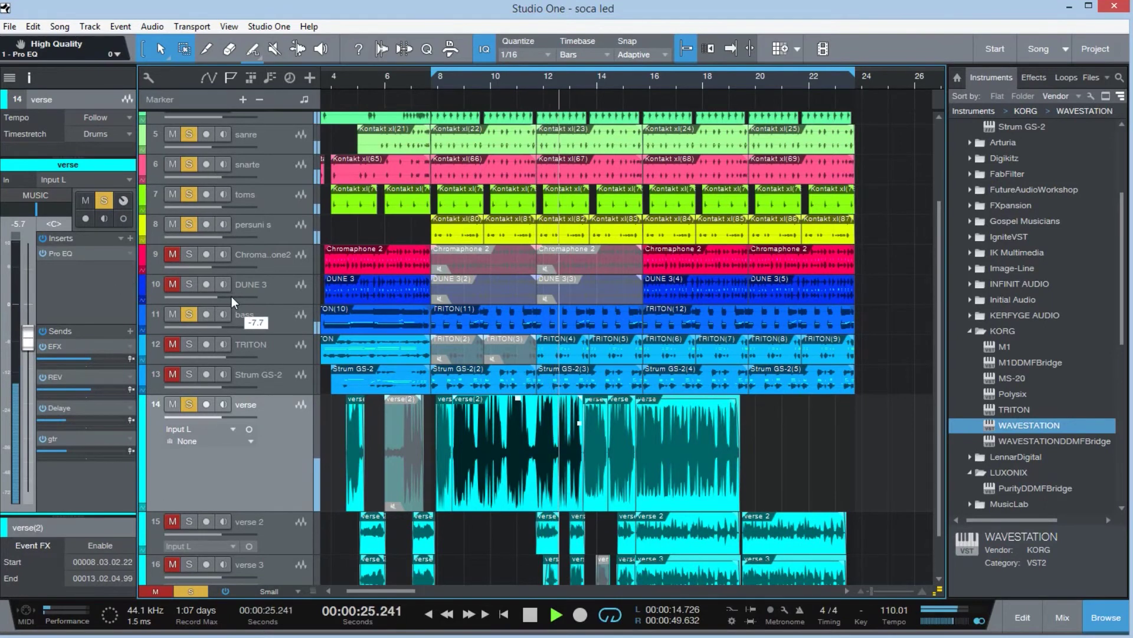
left_click(171, 521)
left_click(172, 565)
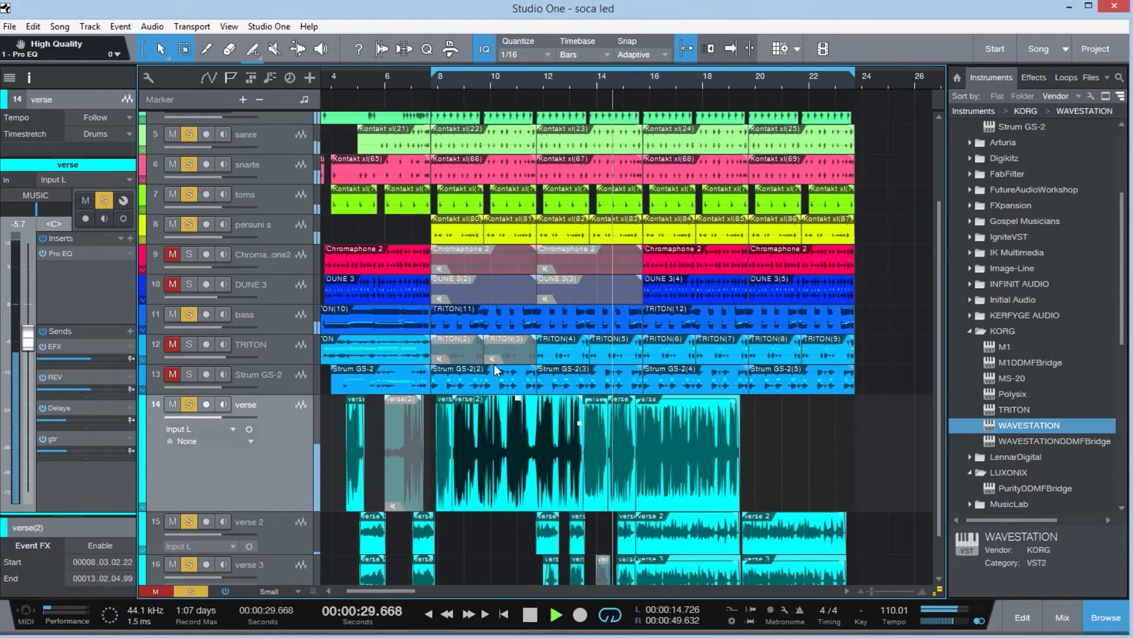
key("space")
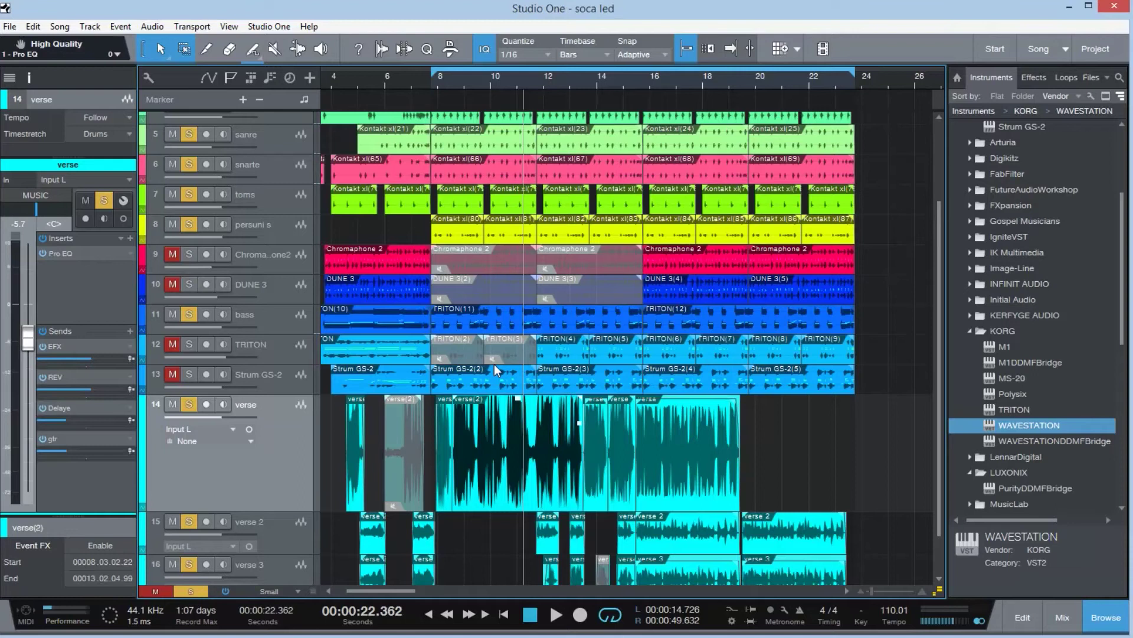
Step: Add the TRITON and Strum GS-2 tracks to the solo group while playing from bar 11, and stop playback
key("space")
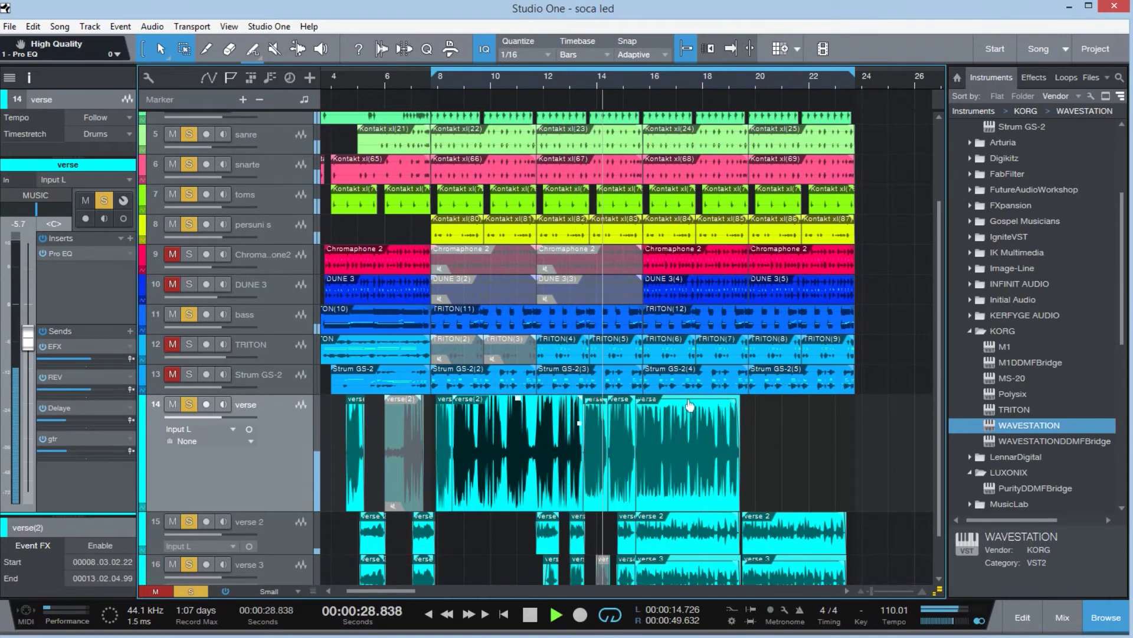
scroll(189, 313, "down", 2)
left_click(173, 294)
key("s")
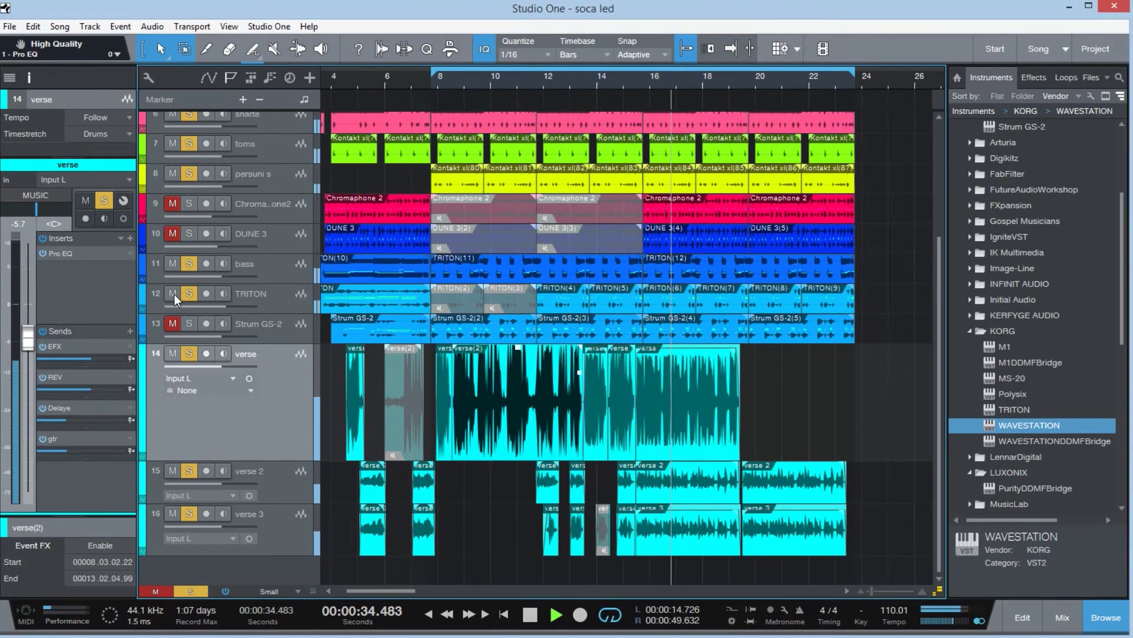
left_click(173, 325)
key("s")
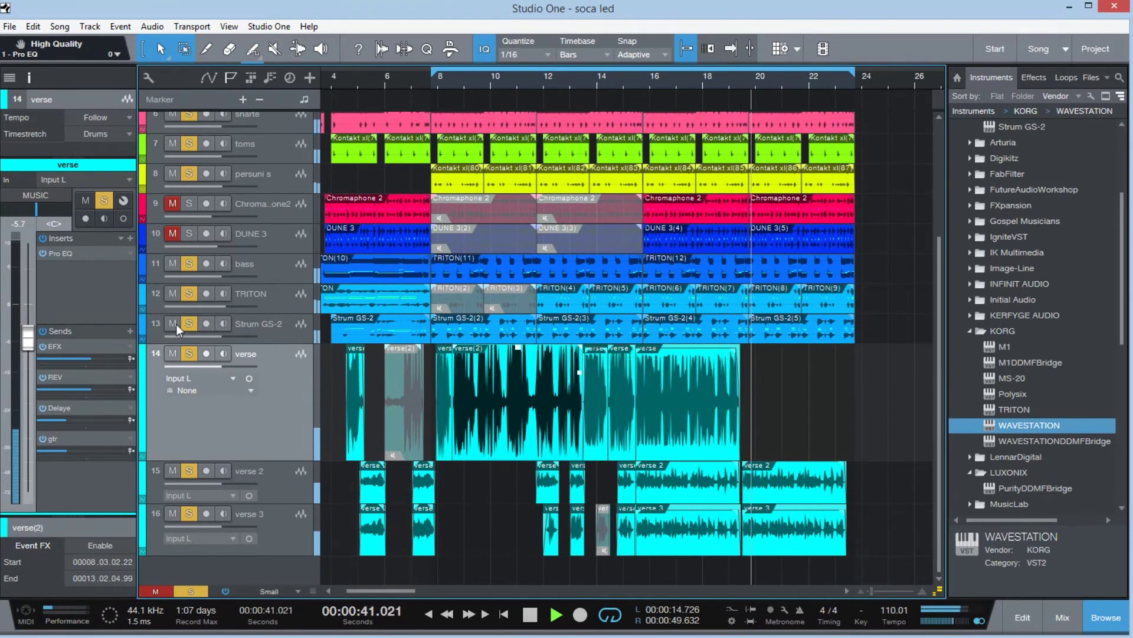
key("space")
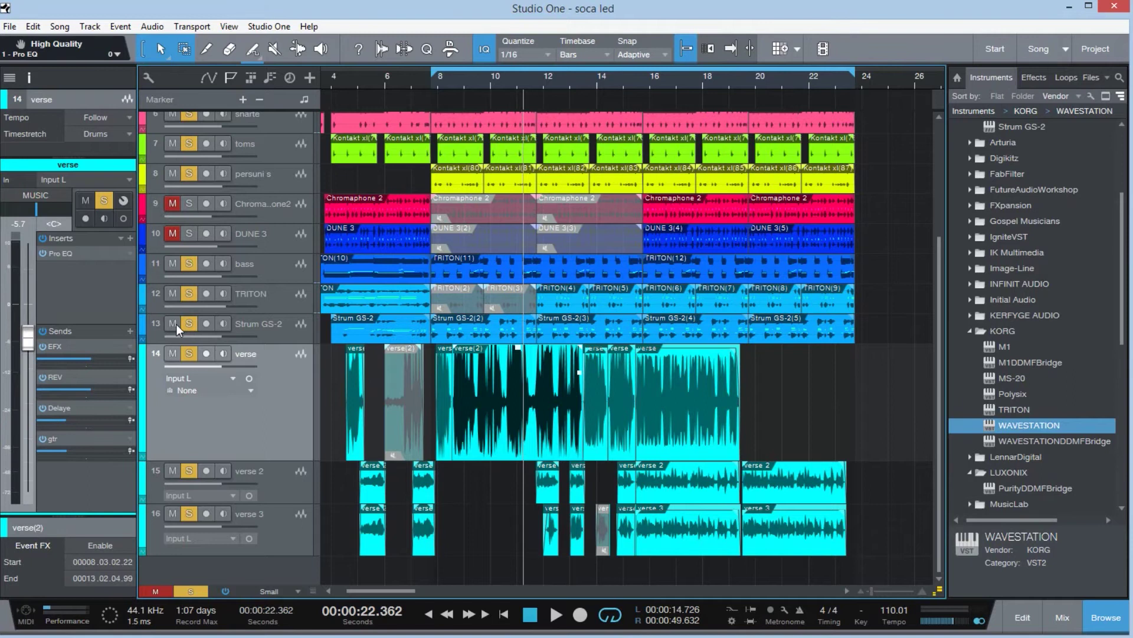
Step: Clear all mutes and solos, and play the full arrangement from about bar 8
left_click(153, 592)
left_click(191, 591)
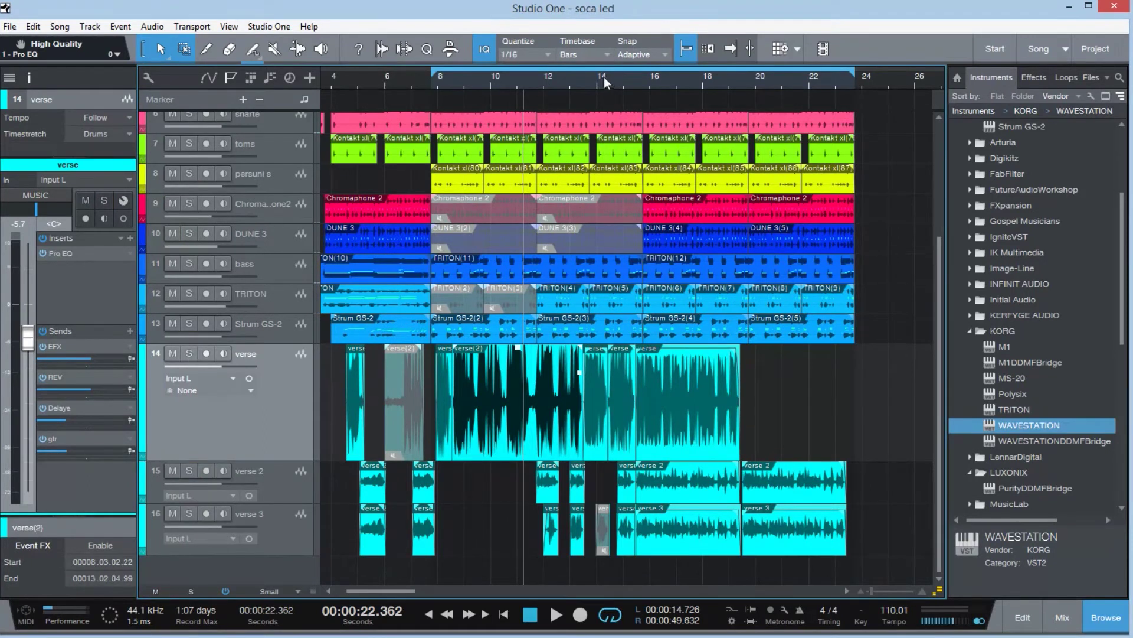
left_click(443, 76)
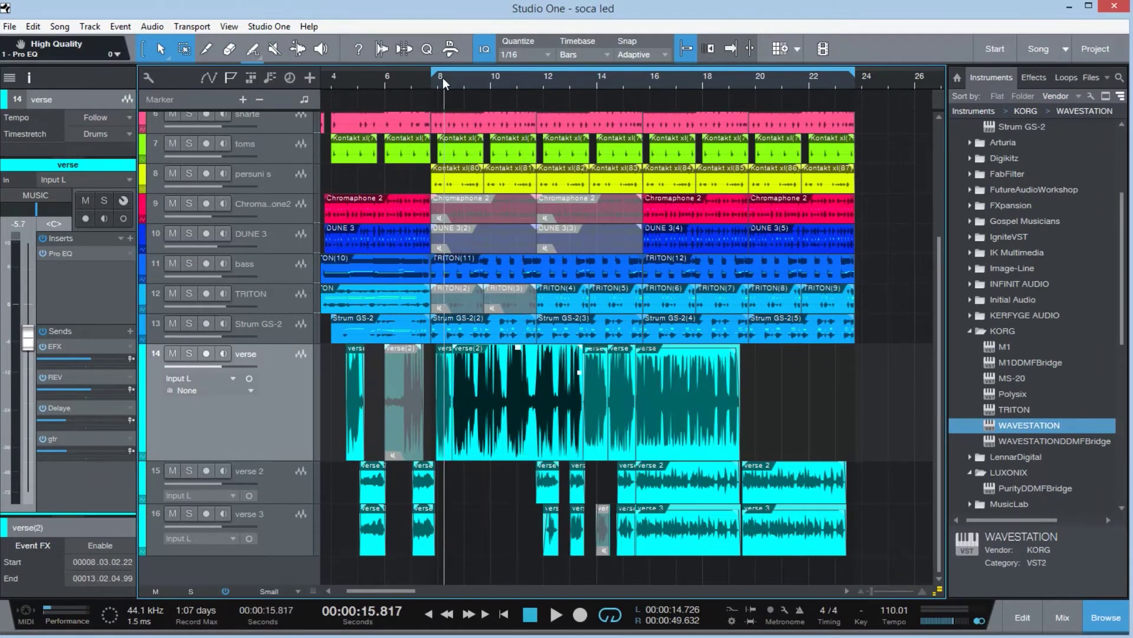
key("space")
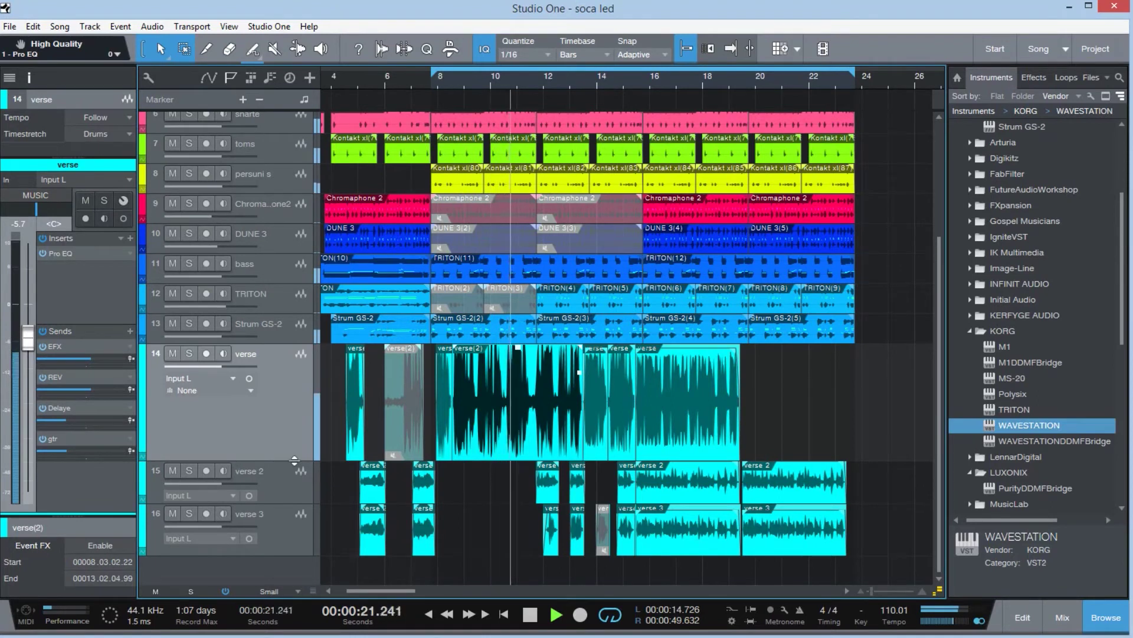
Step: Reduce the verse track's height, and trim the start of the verse 2 event near bar 12 to 00012.01.01.00
left_click_drag(294, 459, 294, 429)
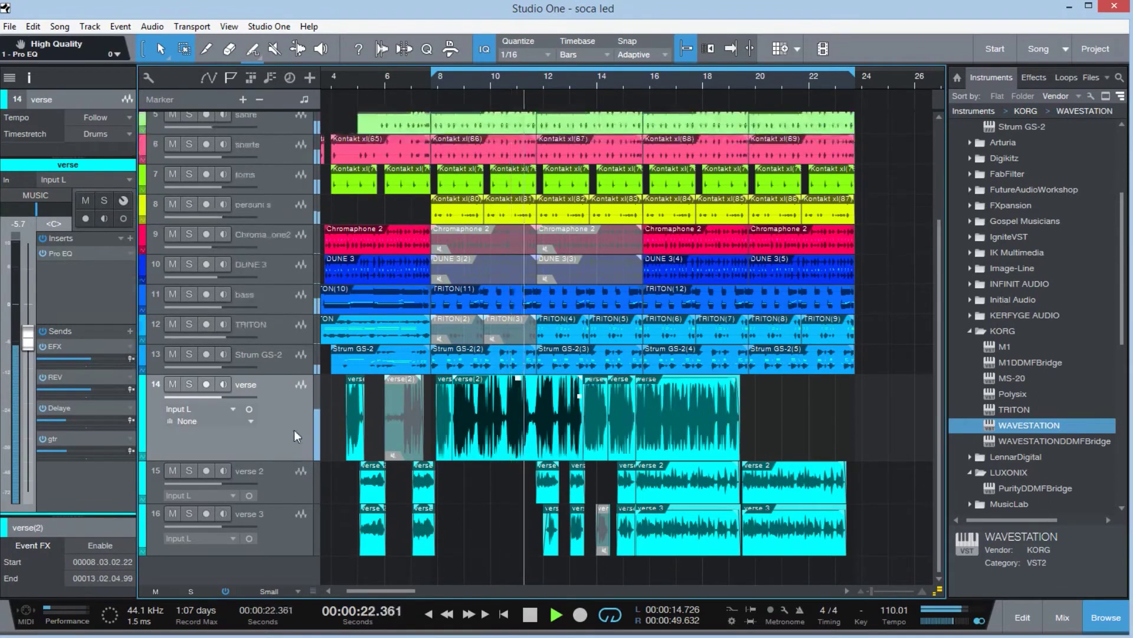
left_click(554, 473)
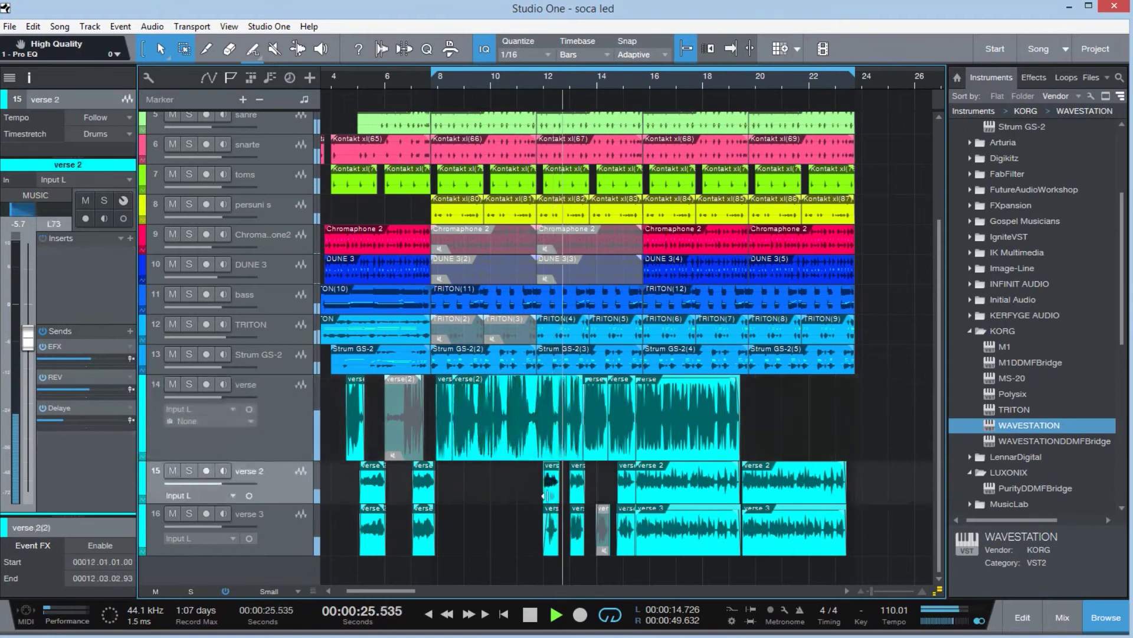
left_click(578, 493)
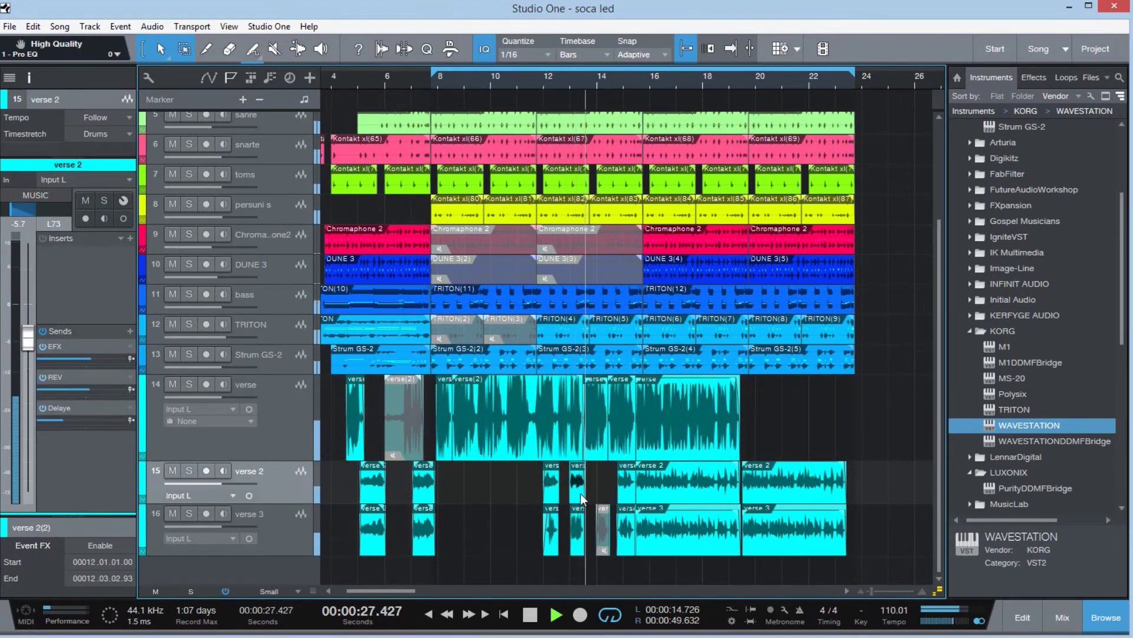
left_click(594, 443)
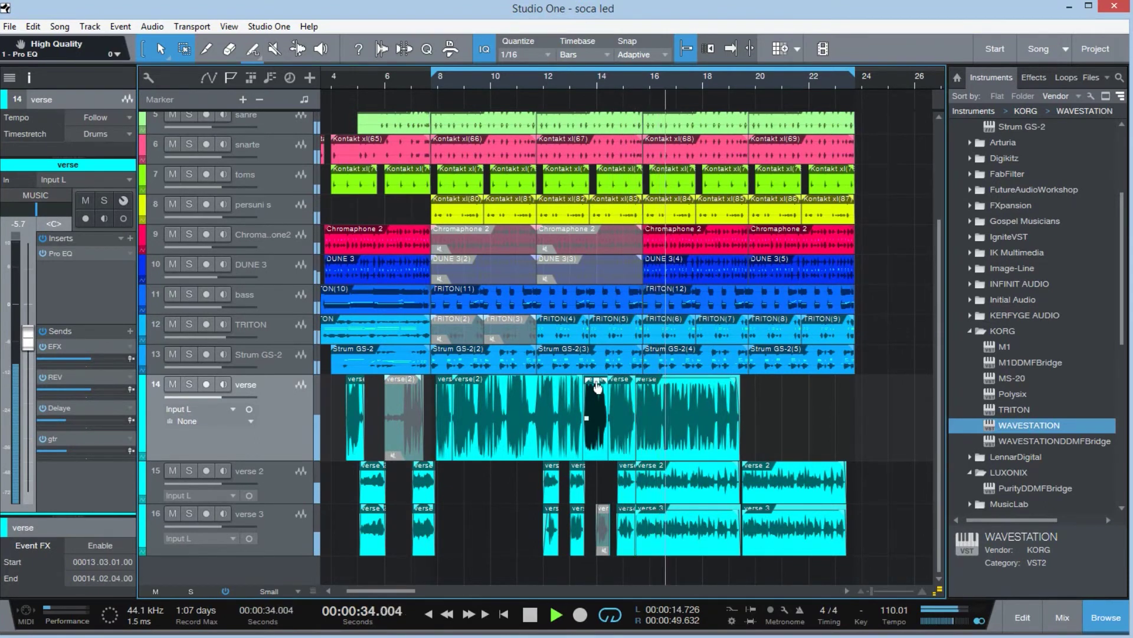
Step: Stop the full arrangement, solo the verse and bass tracks, play them from the loop start near bar 8, and stop playback
left_click(697, 440)
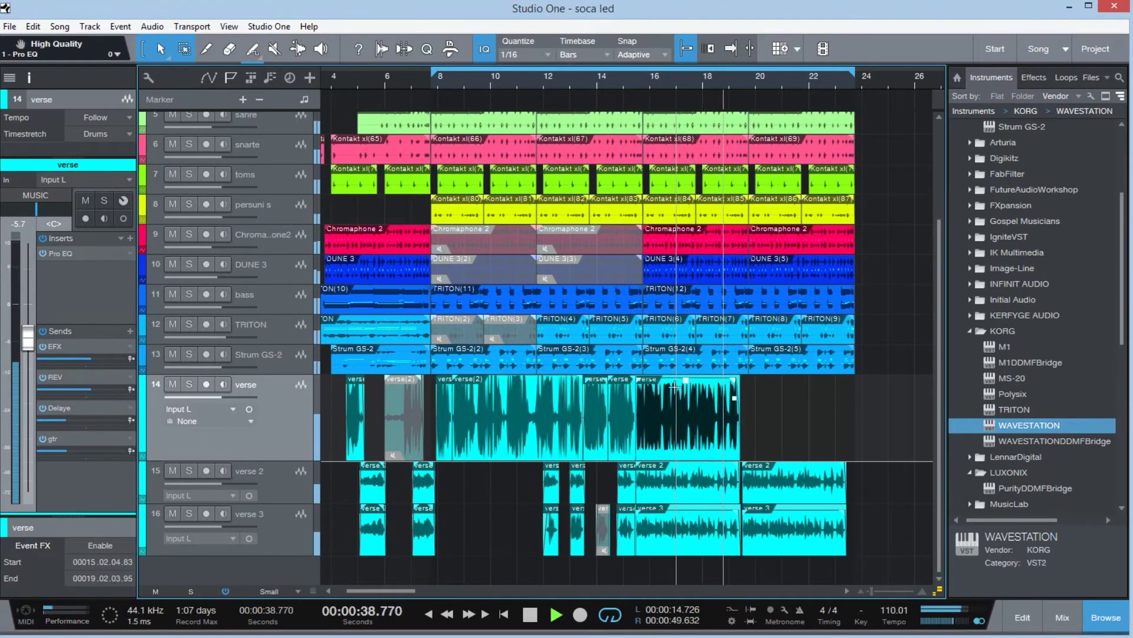
key("space")
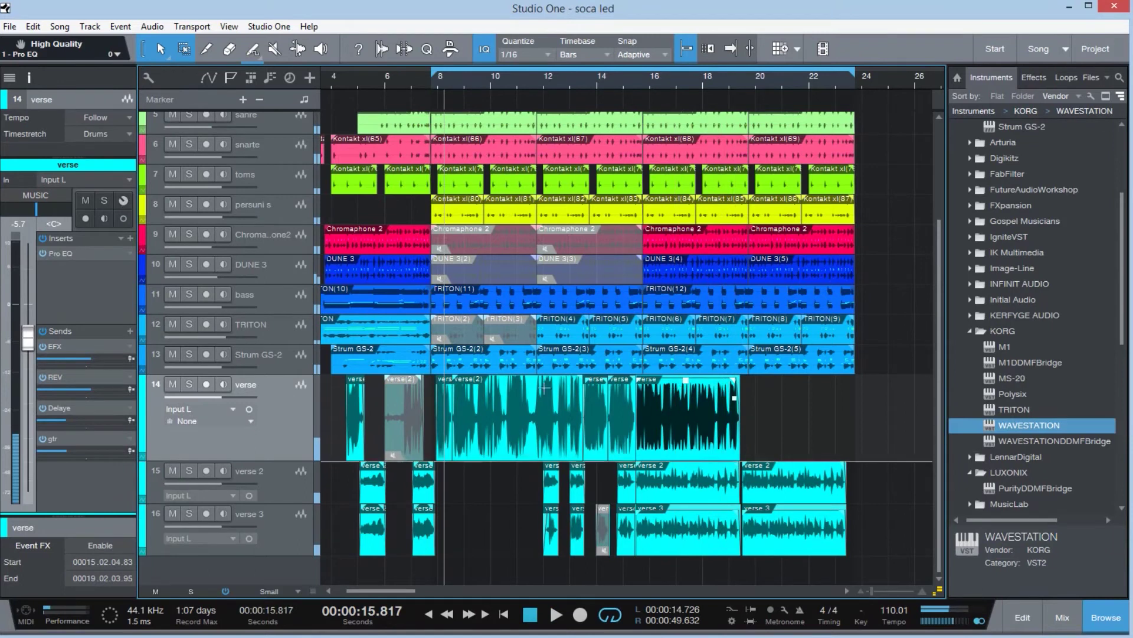
left_click(195, 385)
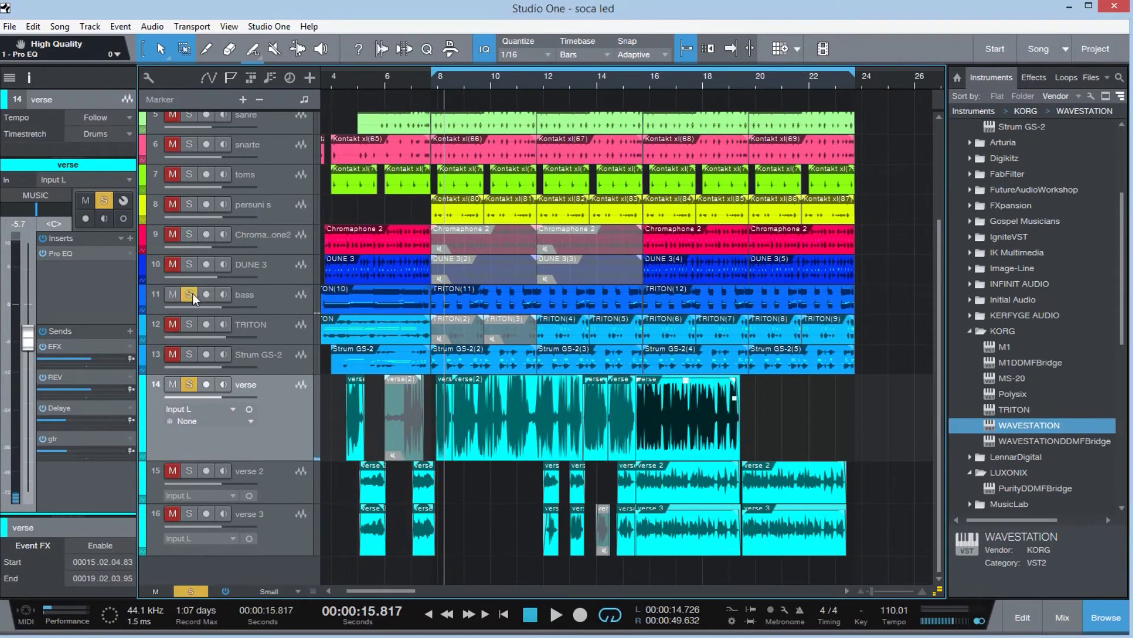
left_click(433, 79)
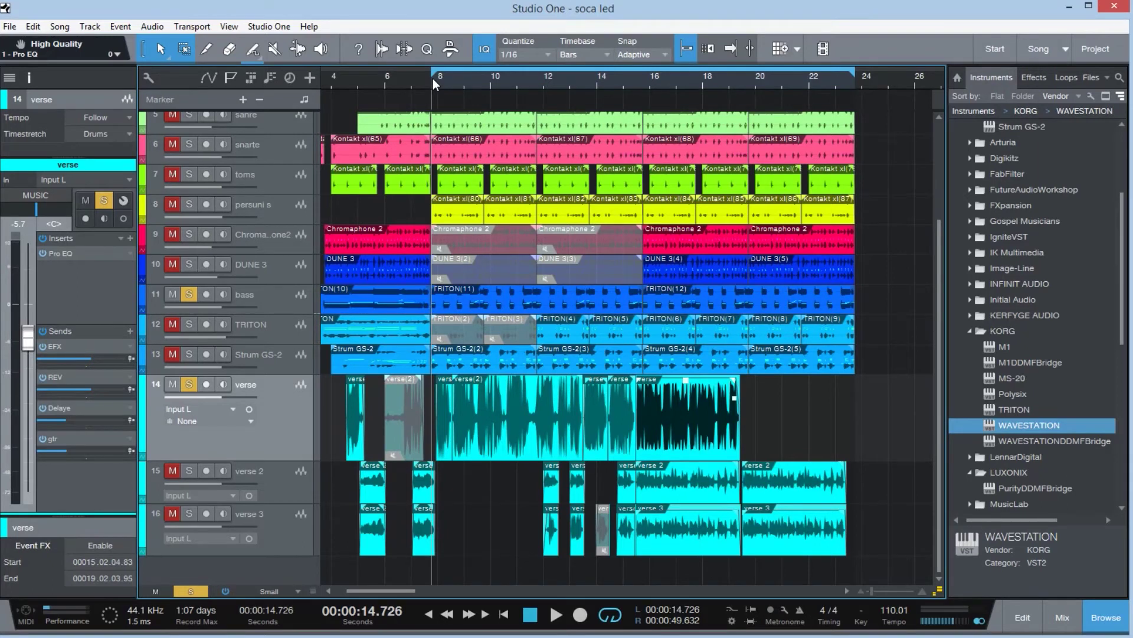
key("space")
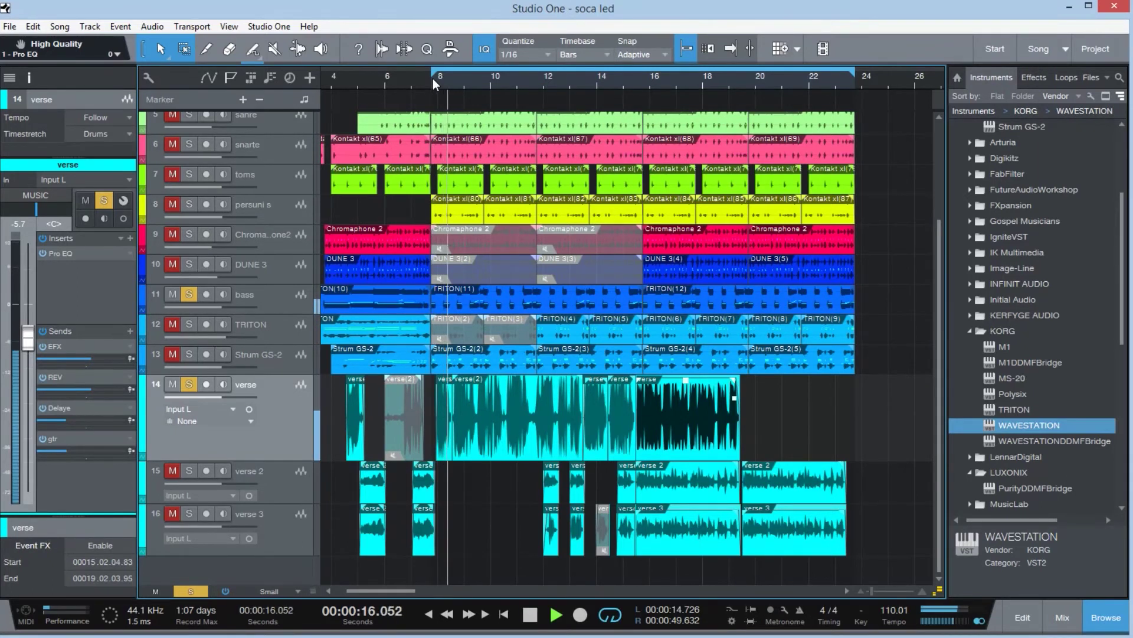
key("space")
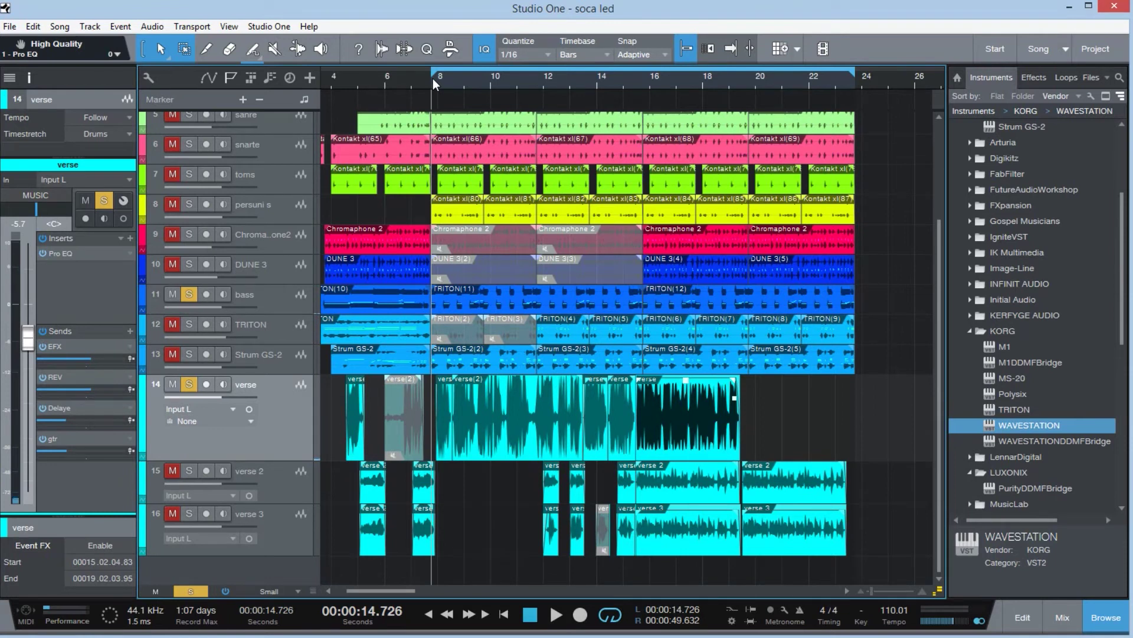
Step: Play from the loop start near bar 8, add the Strum GS-2 track to the soloed verse and bass, and stop playback
key("space")
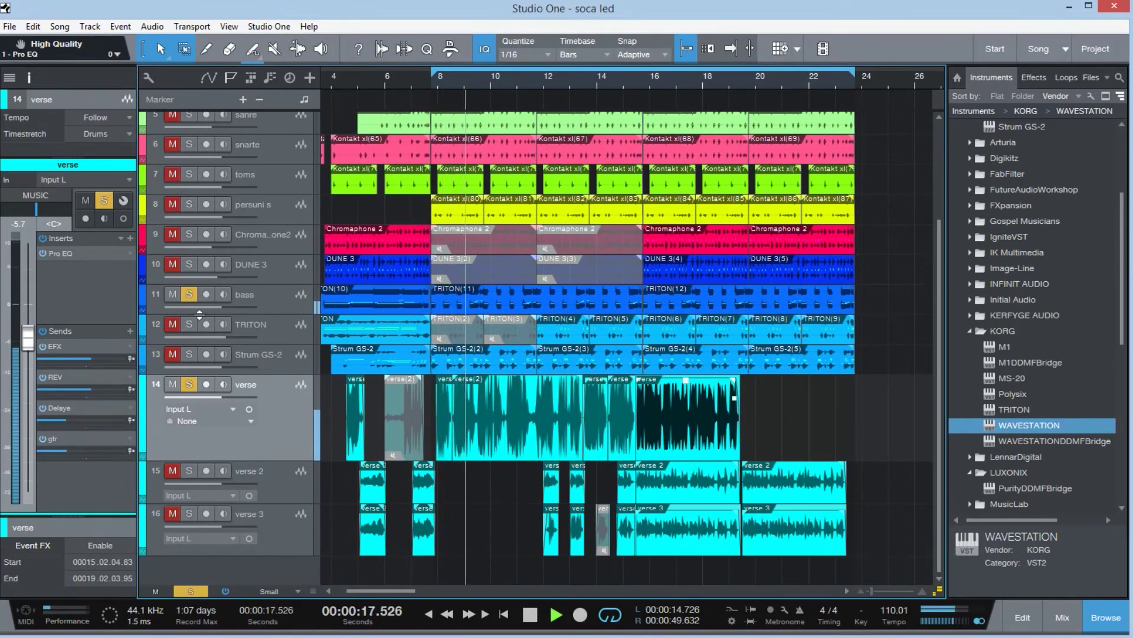
scroll(195, 301, "up", 3)
scroll(477, 395, "down", 3)
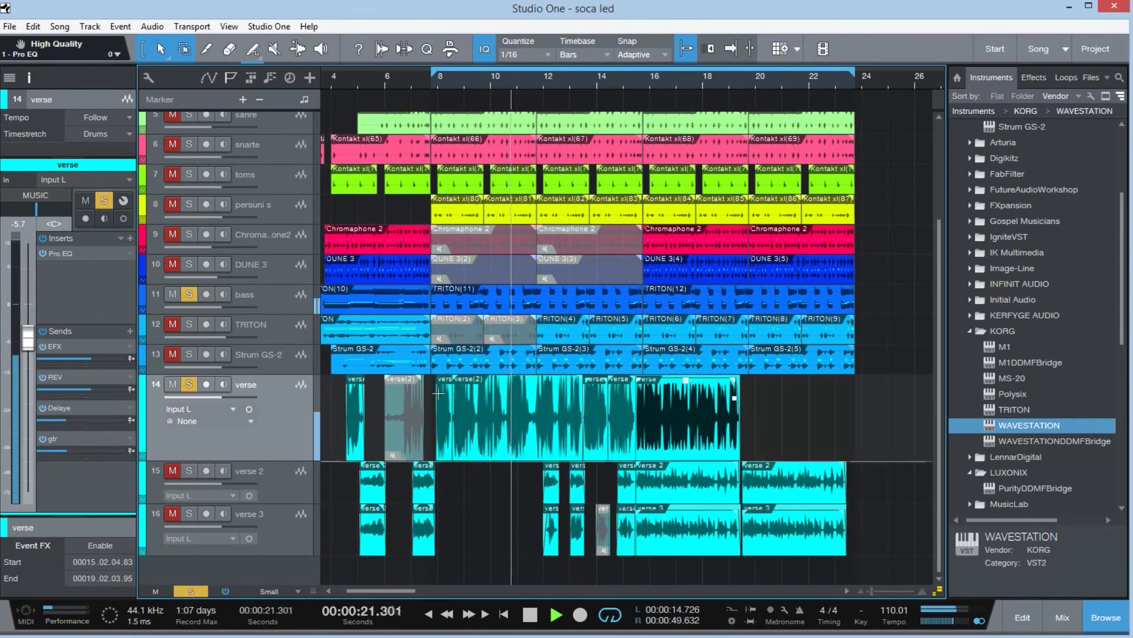
left_click(193, 356)
left_click(171, 353)
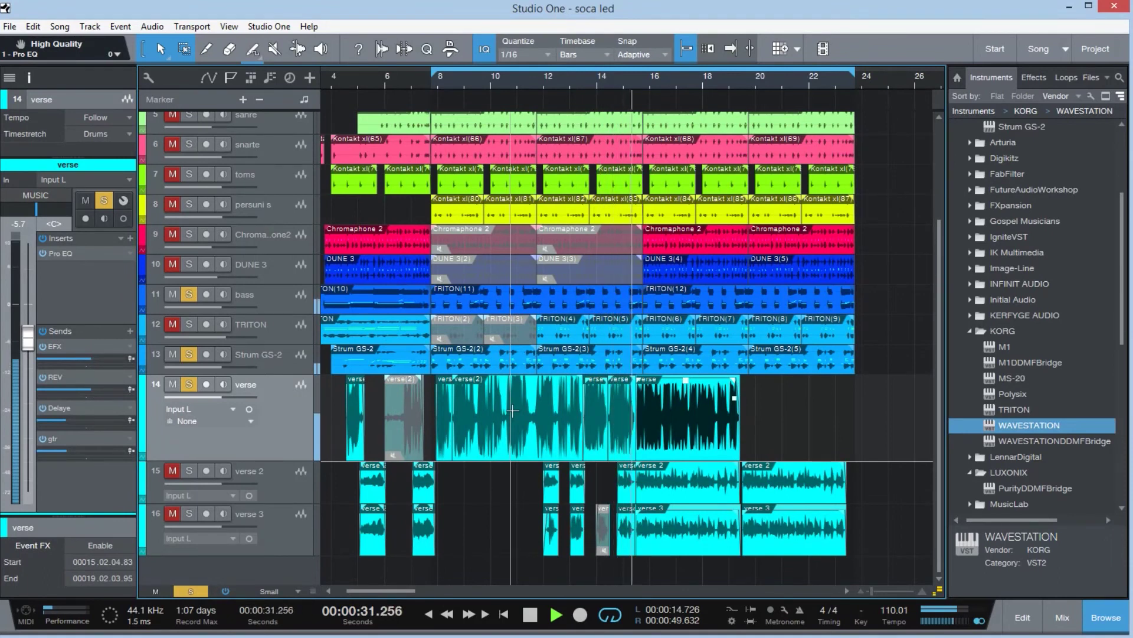
key("space")
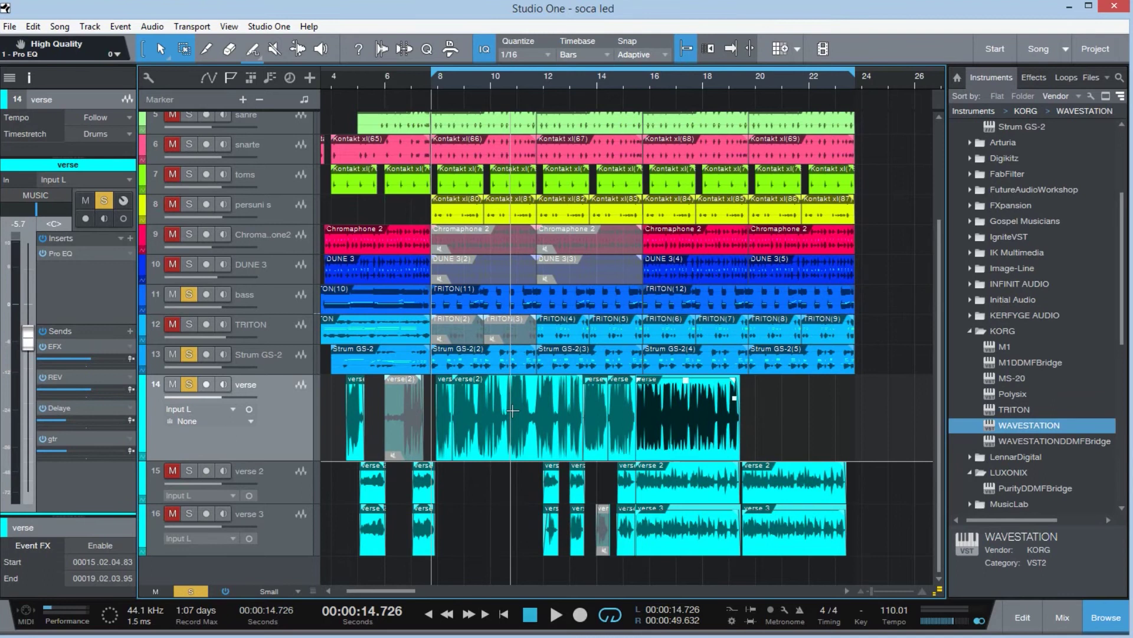
Step: Play from the loop start, add the verse 2 and verse 3 tracks to the solo group, and stop playback
key("space")
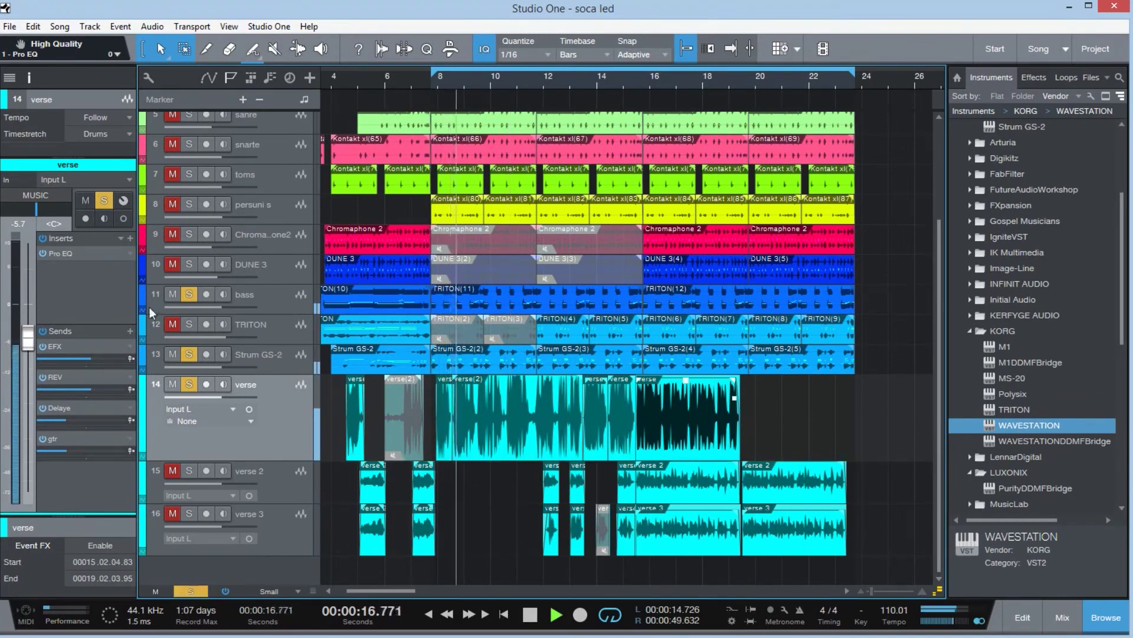
scroll(179, 152, "up", 3)
scroll(197, 466, "down", 3)
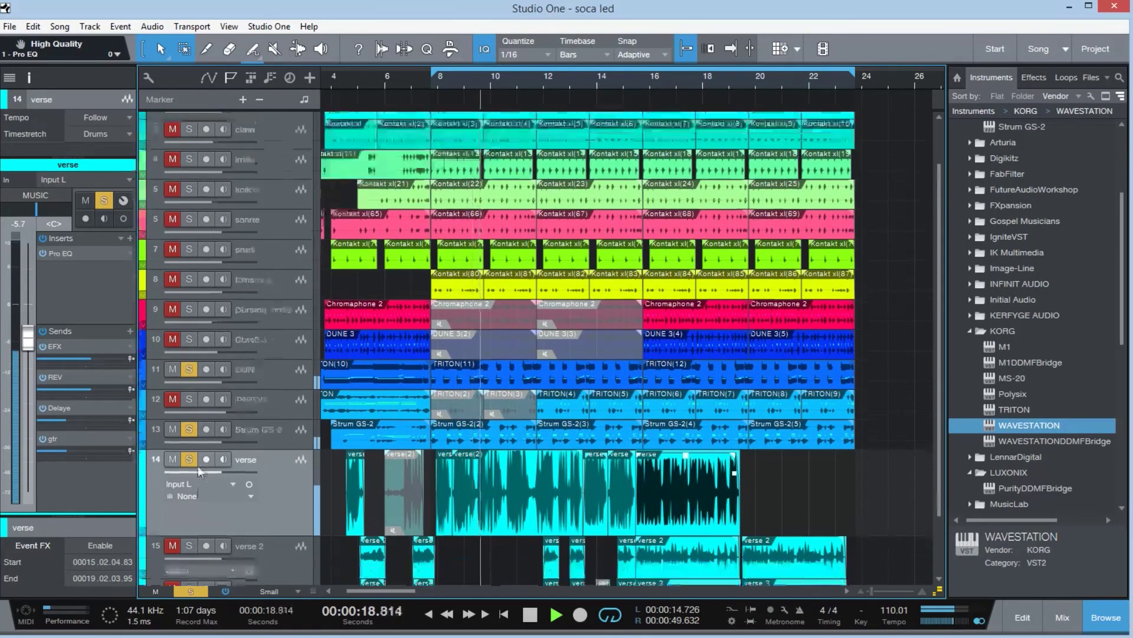
left_click(172, 481)
left_click(189, 481)
key("space")
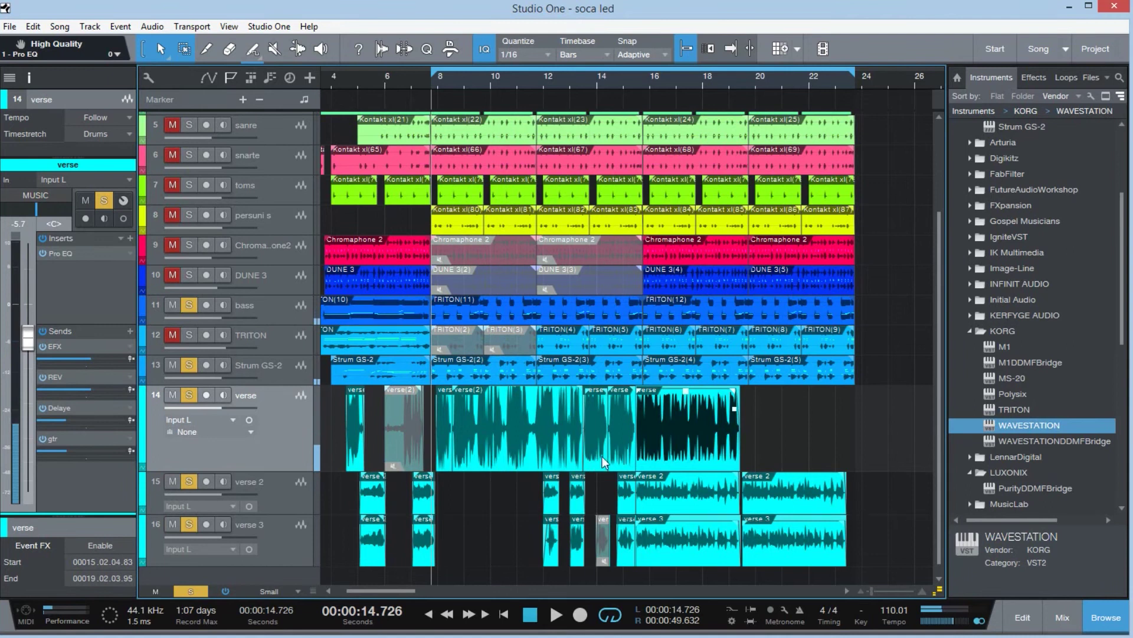
Step: Restart playback from the loop start and add the kcik, snarte and sanre drum tracks to the solo group
key("space")
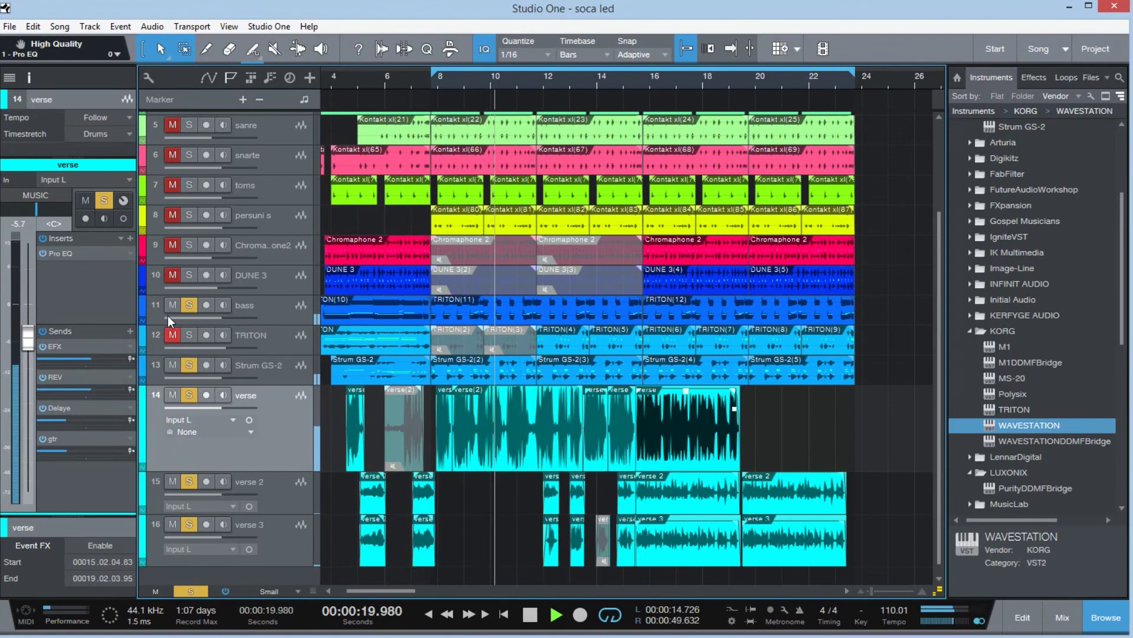
scroll(192, 207, "up", 3)
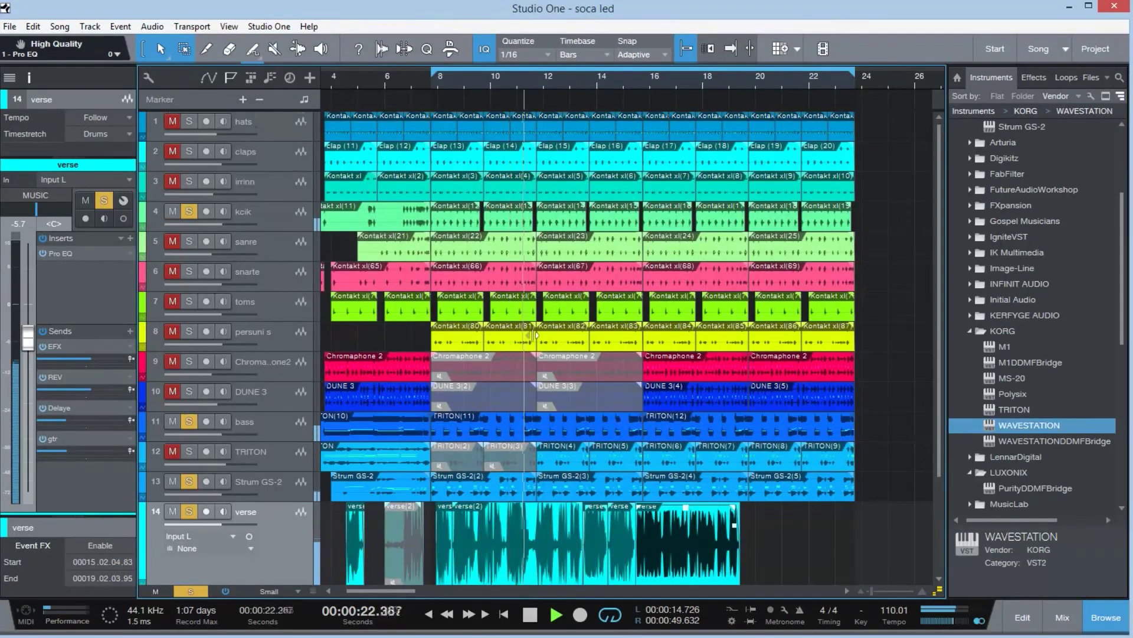
scroll(195, 203, "down", 4)
scroll(204, 198, "up", 1)
left_click(189, 176)
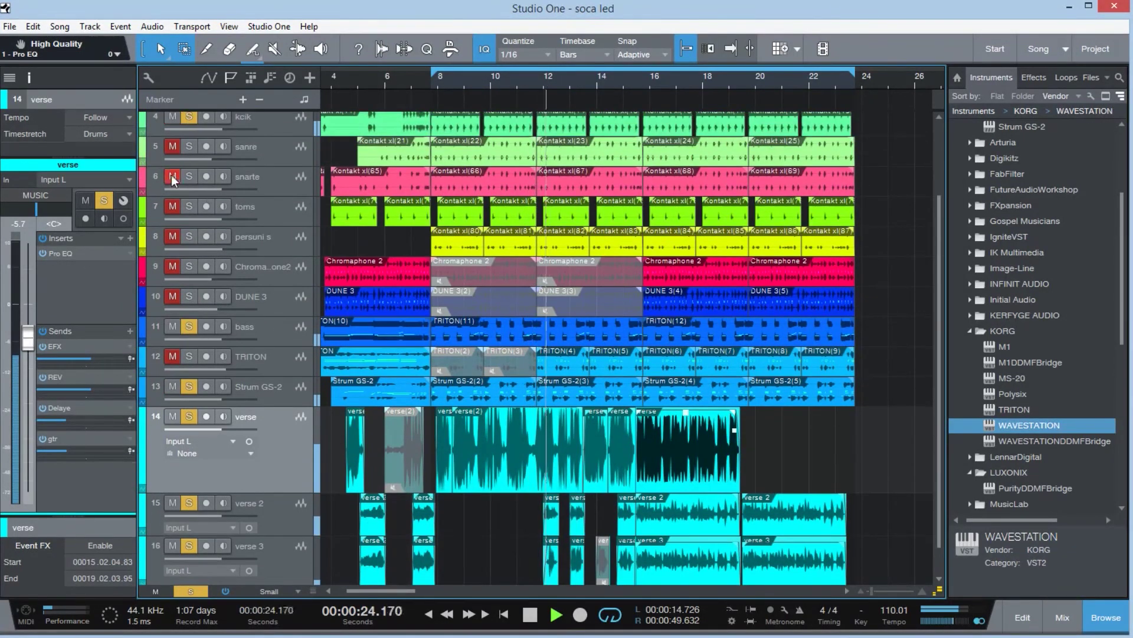
left_click(189, 147)
scroll(239, 225, "down", 1)
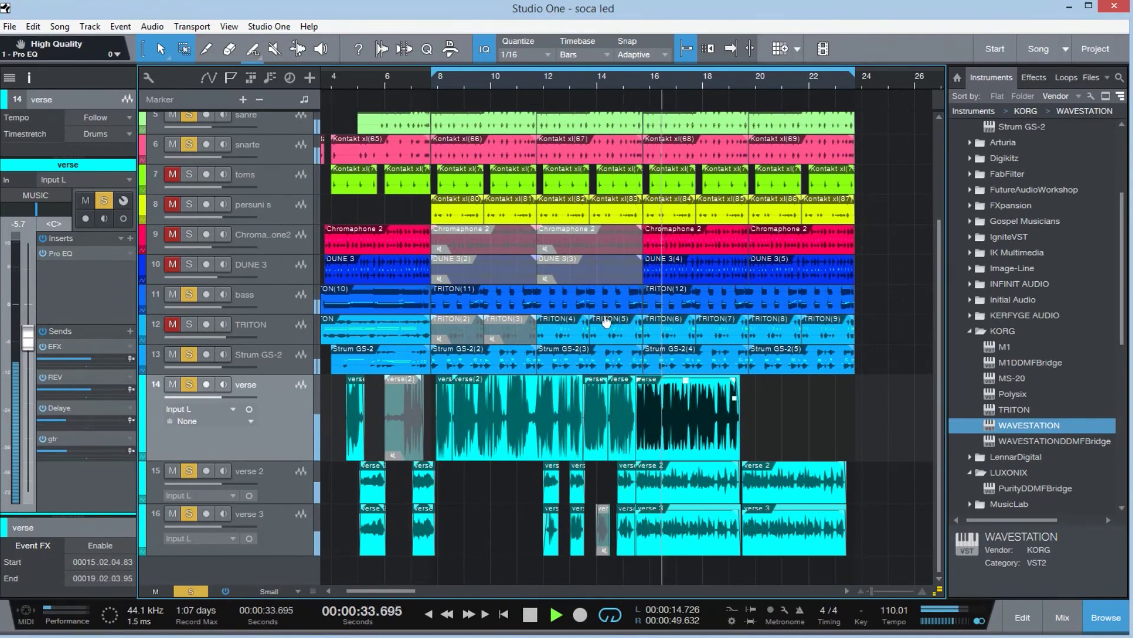
Step: Add the DUNE 3 and TRITON tracks to the solo group during playback, and stop playback
left_click(172, 264)
left_click(189, 263)
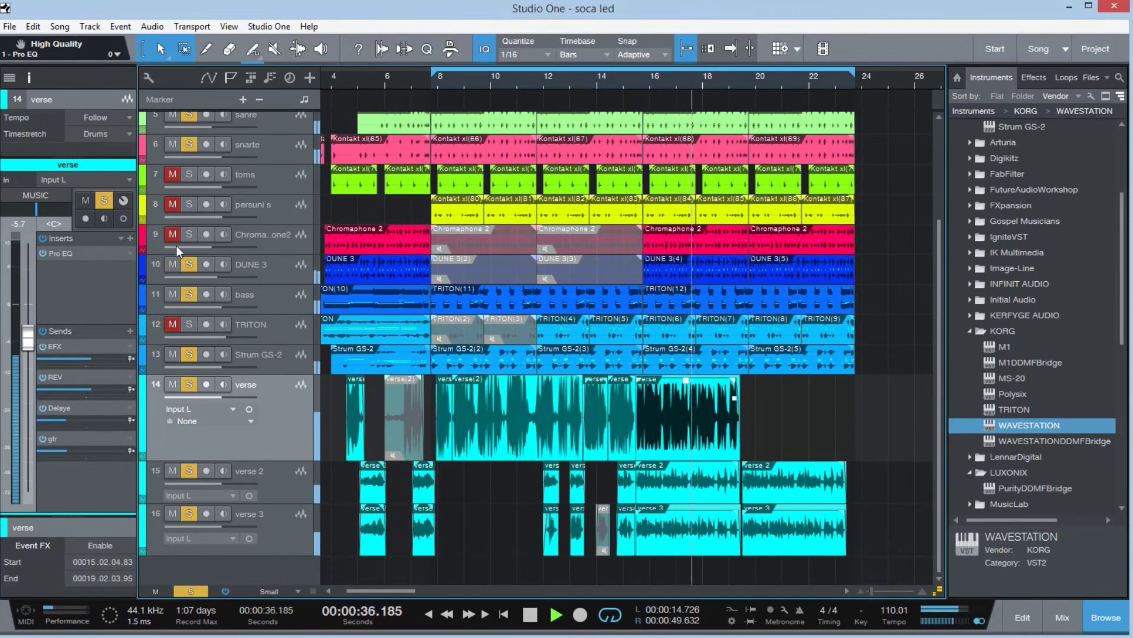
left_click(173, 324)
left_click(189, 324)
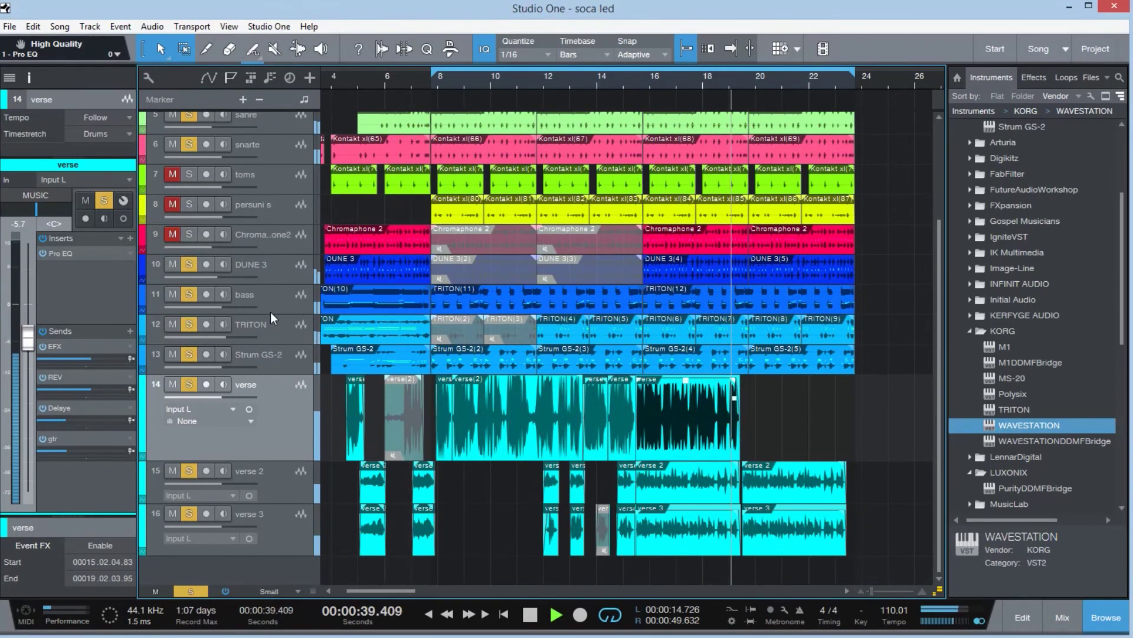
key("space")
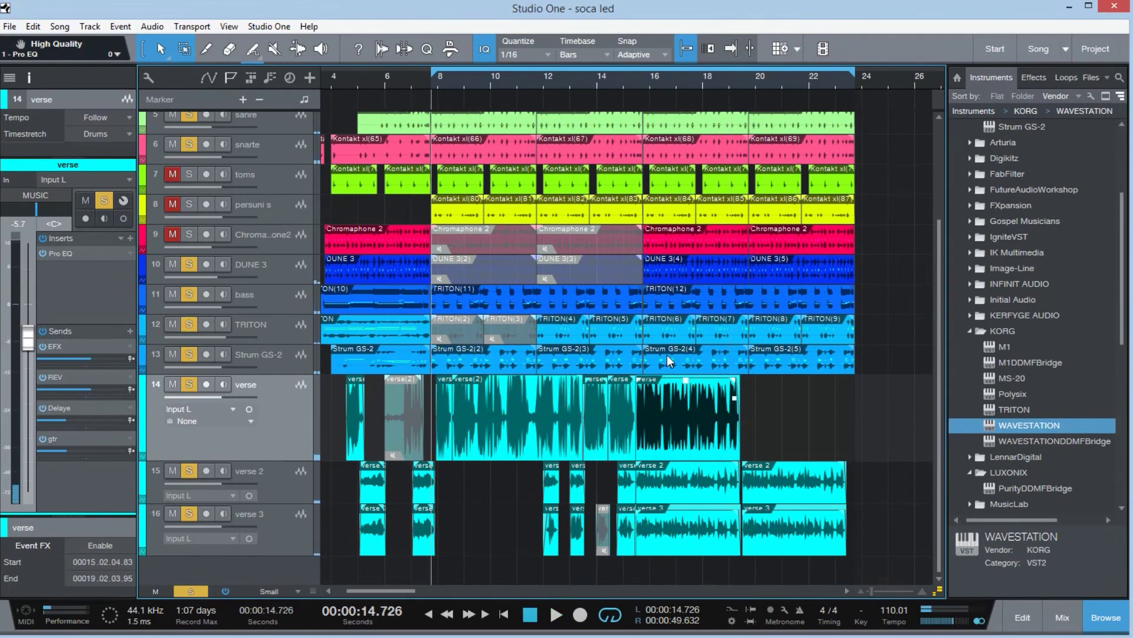
Step: Point out the instrument and vocal events around bar 16 by selecting them individually, from Strum GS-2 up to Chromaphone 2, ending on the verse event
left_click(667, 364)
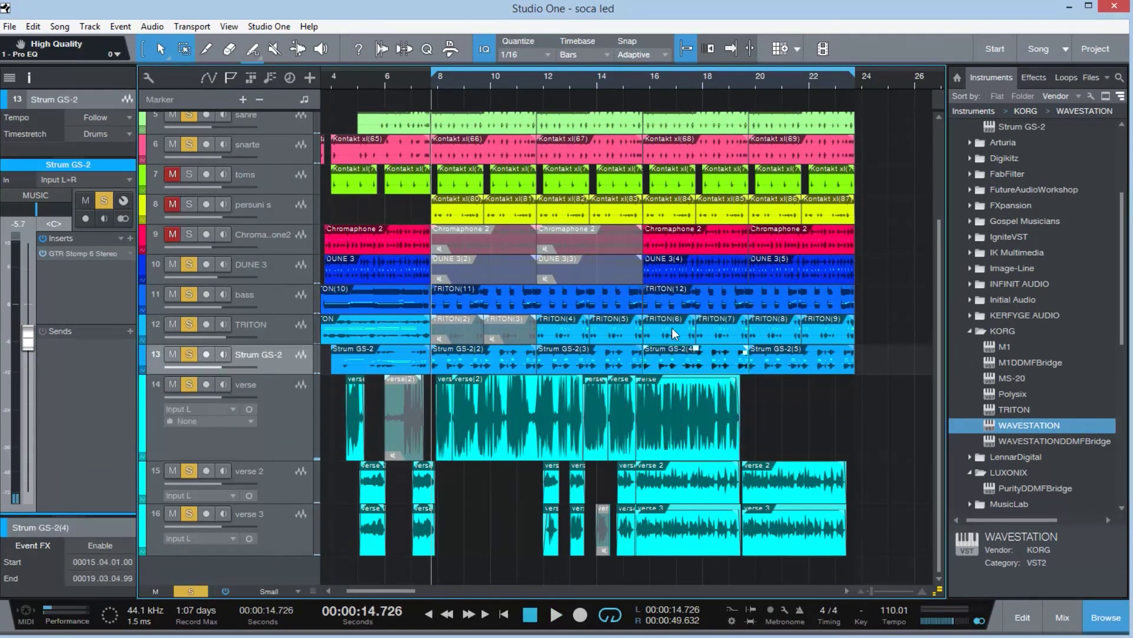
left_click(673, 325)
left_click(680, 294)
left_click(681, 266)
left_click(677, 245)
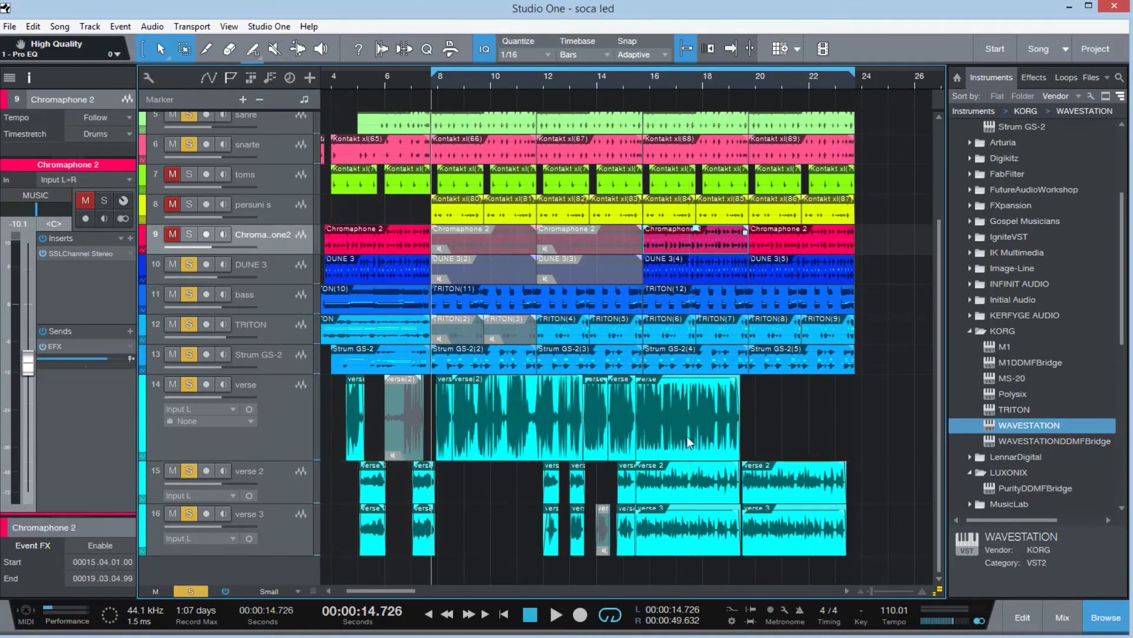
left_click(689, 444)
key("Down")
key("Down")
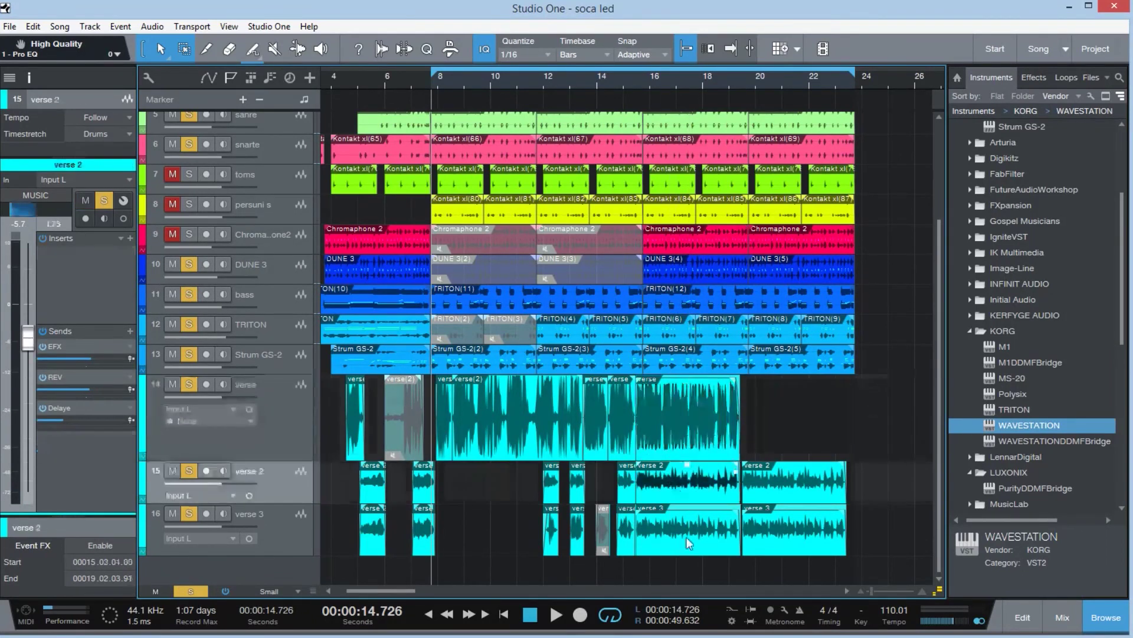
left_click(684, 429)
Step: Play from about bar 14, clear all solos to hear the full arrangement, and stop playback
left_click(610, 83)
key("space")
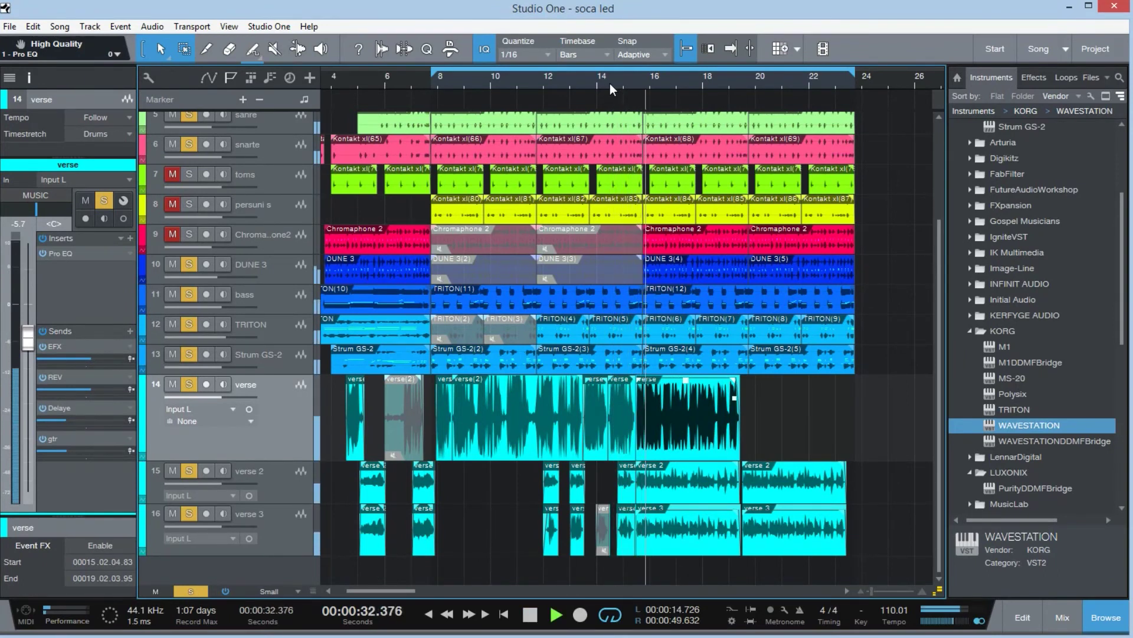
left_click(189, 592)
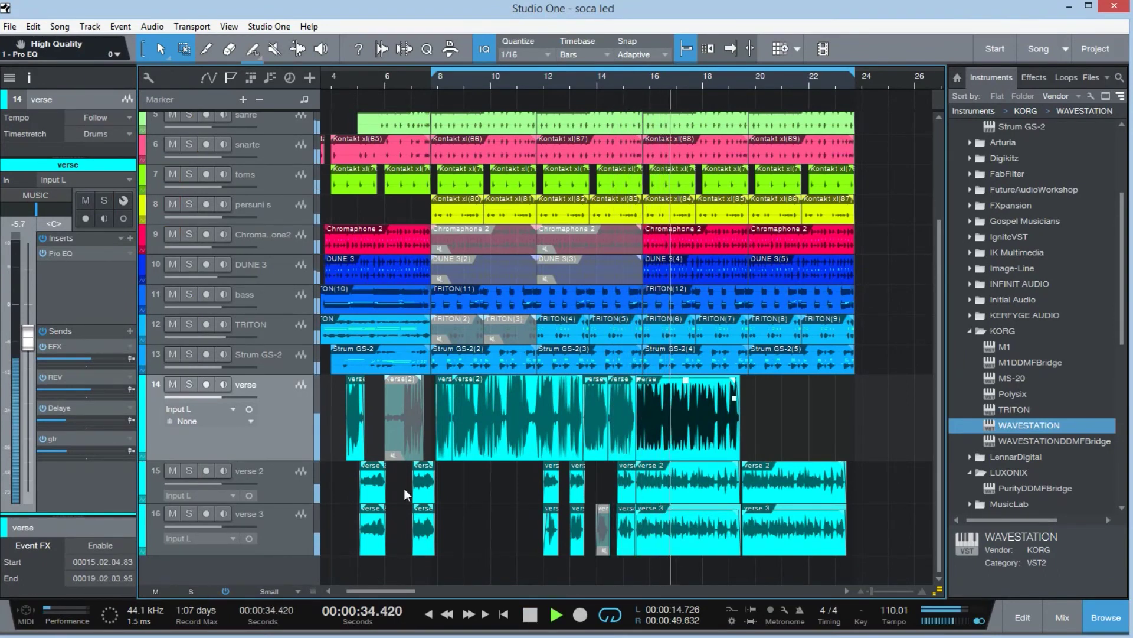
left_click_drag(389, 592, 380, 592)
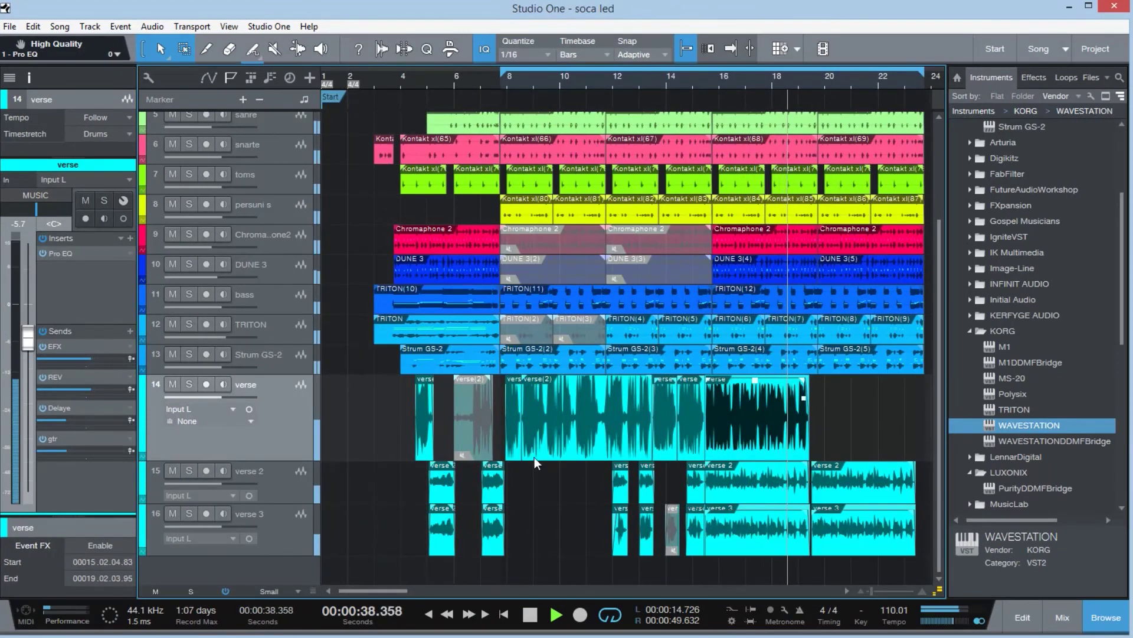
key("space")
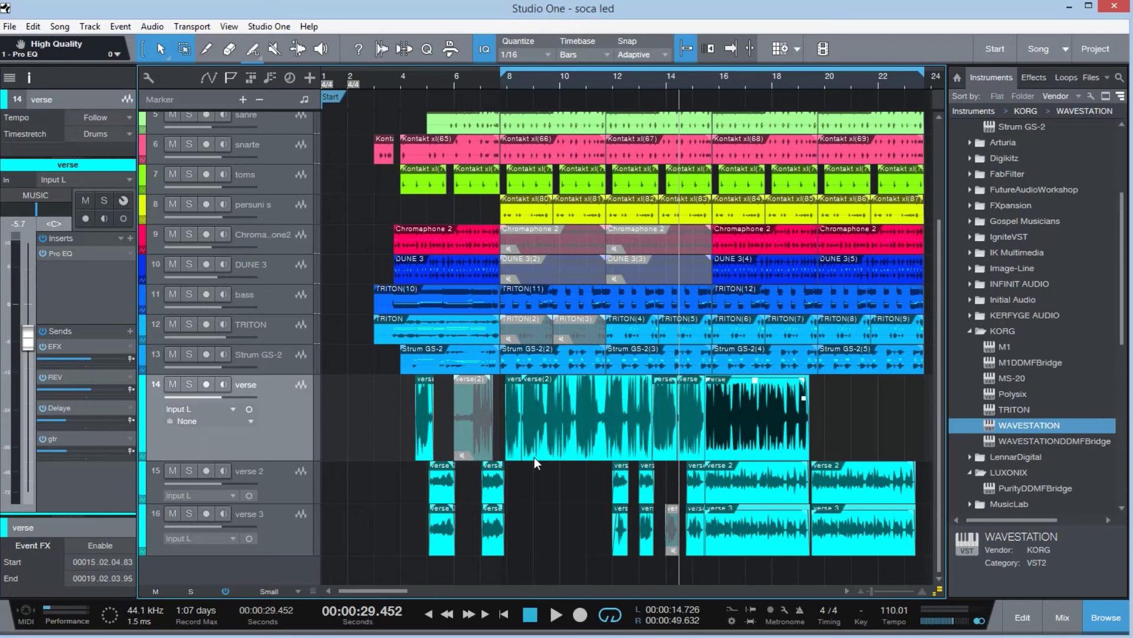
Step: Point out the verse events near bars 10 and 17, and move the playback position to about bar 8
left_click(671, 97)
left_click(575, 442)
left_click(745, 430)
left_click(529, 75)
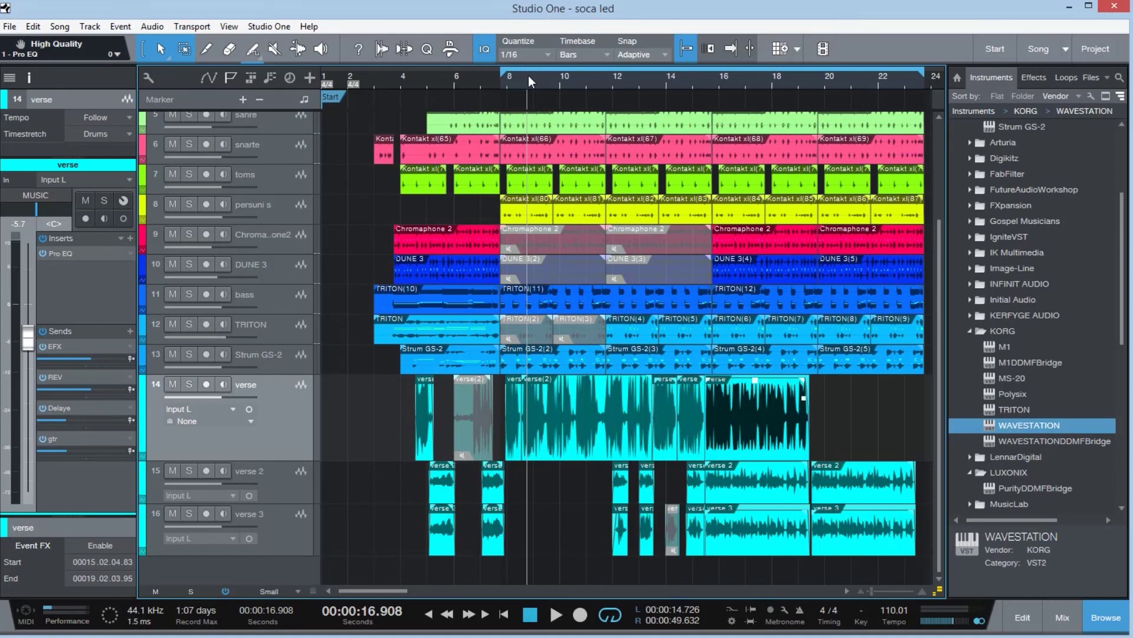
left_click(508, 82)
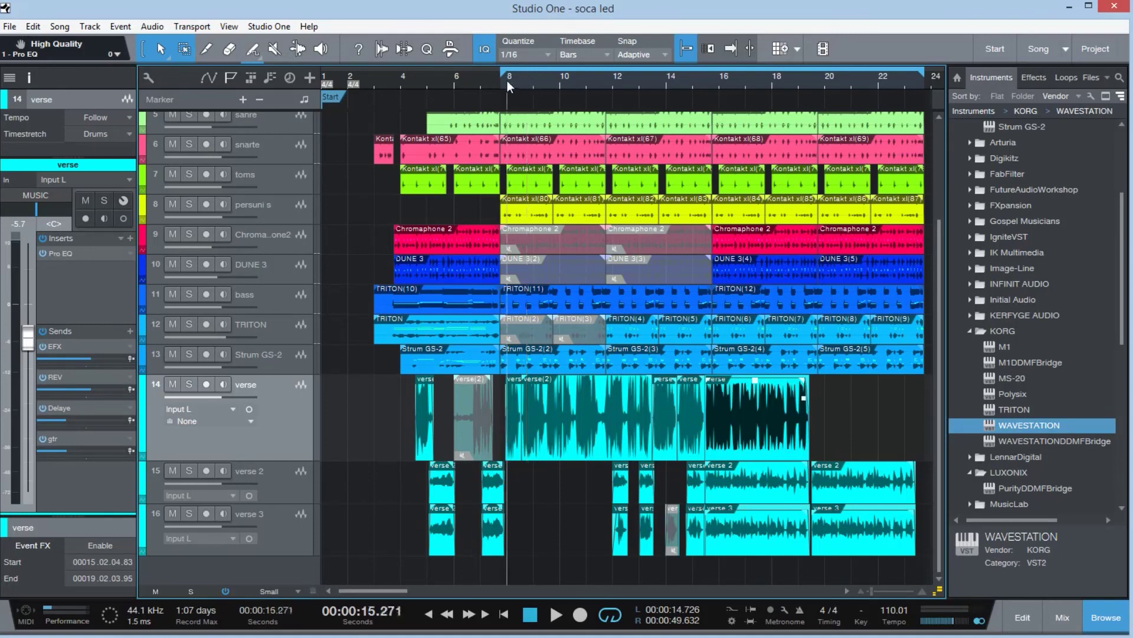
Step: Play the full arrangement repeatedly from about bar 8, and stop playback
key("space")
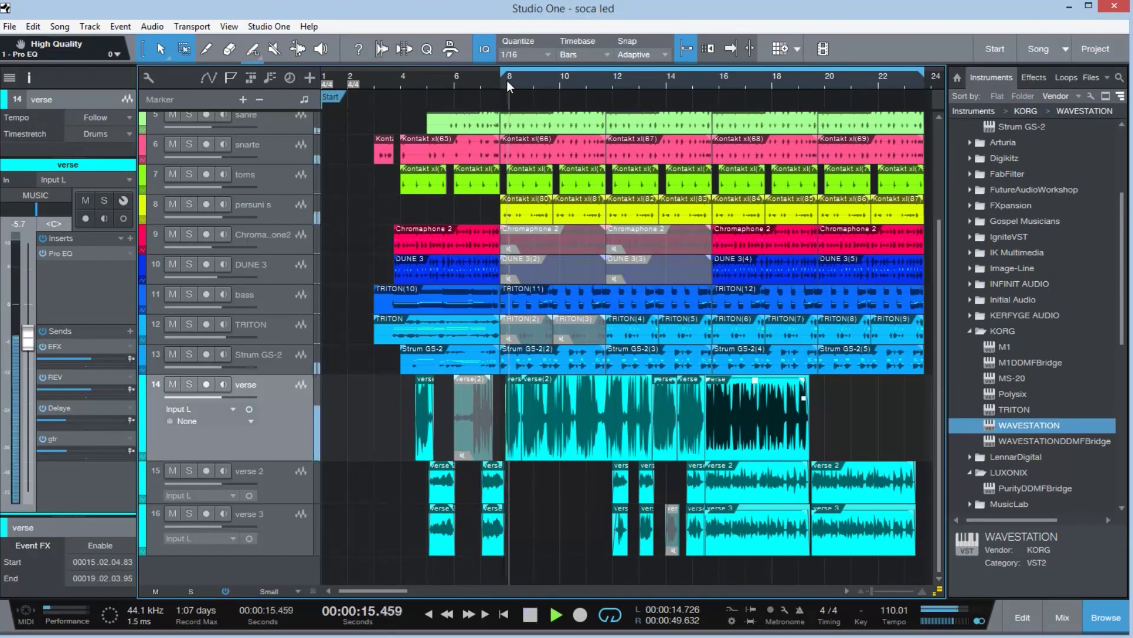
key("space")
key("space")
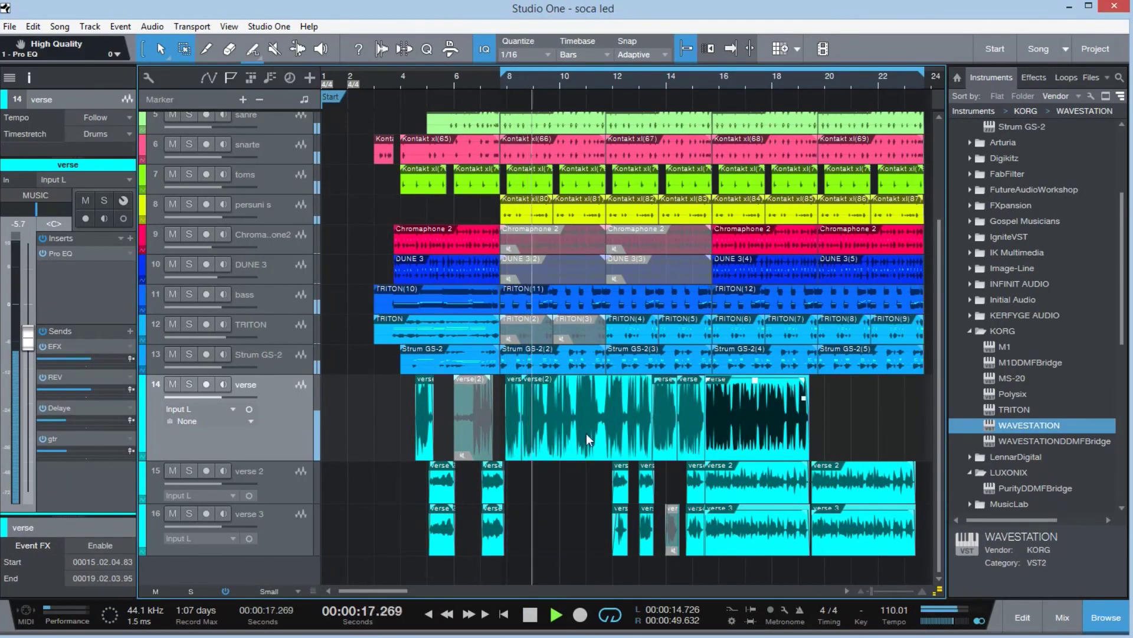
left_click_drag(392, 589, 406, 592)
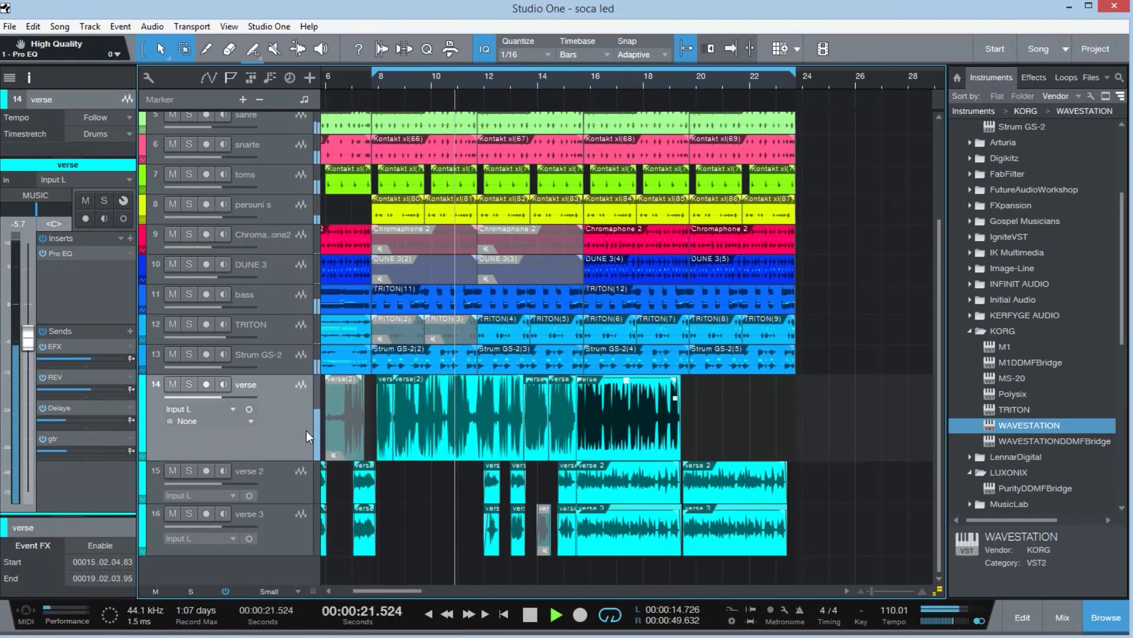
key("space")
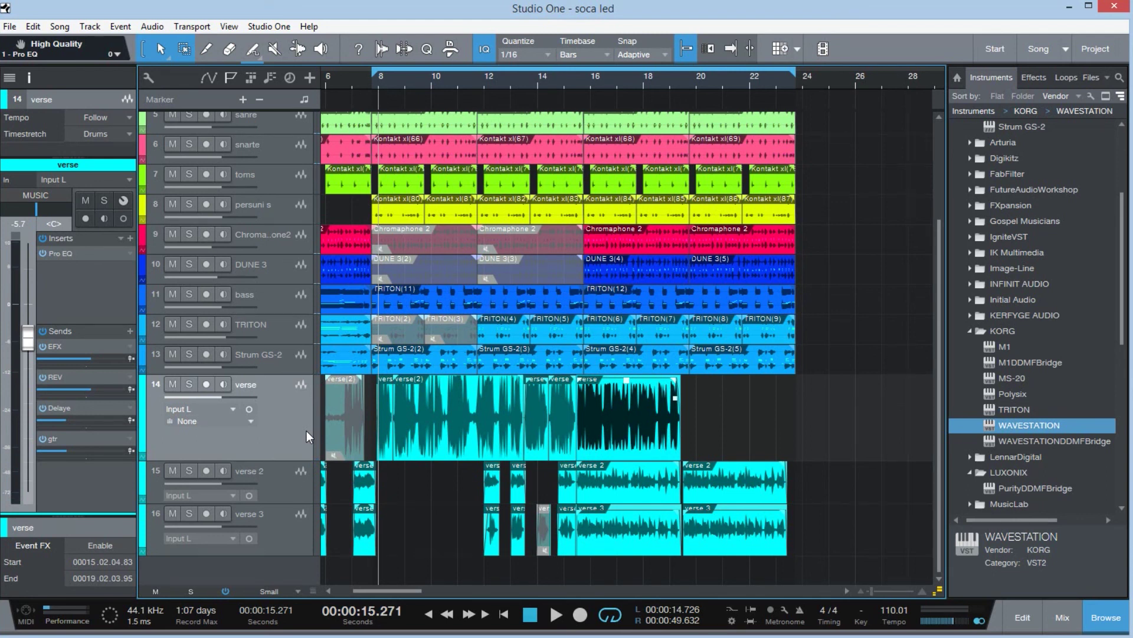
key("space")
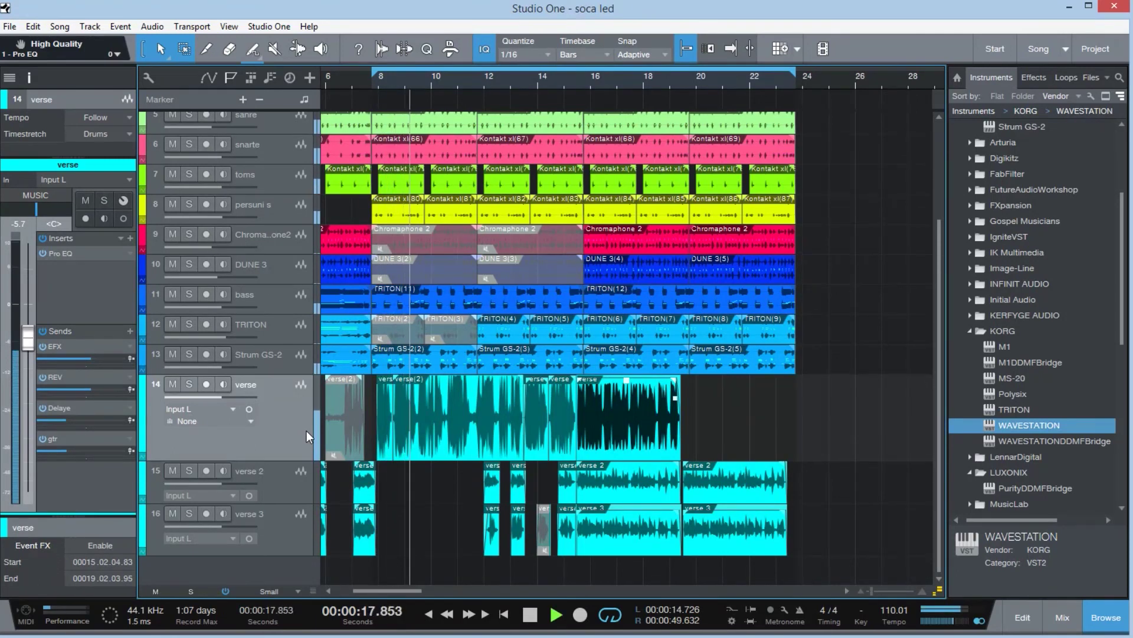
key("space")
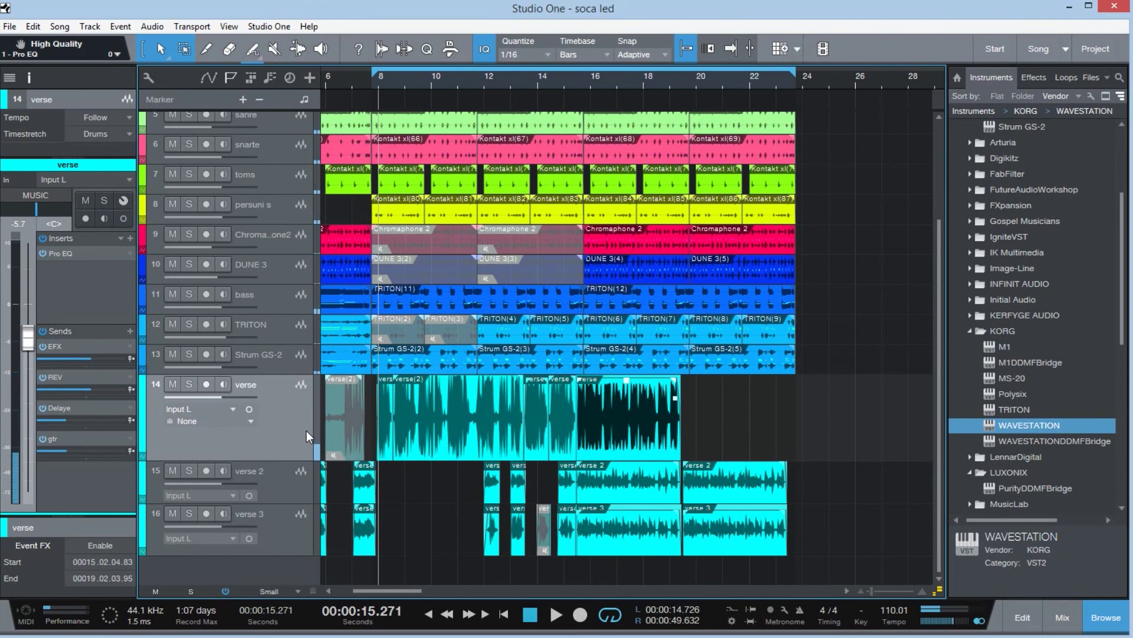
Step: Play the full arrangement from about bar 8, and switch to Chrome to show the Mixing Pro Soca course page
key("space")
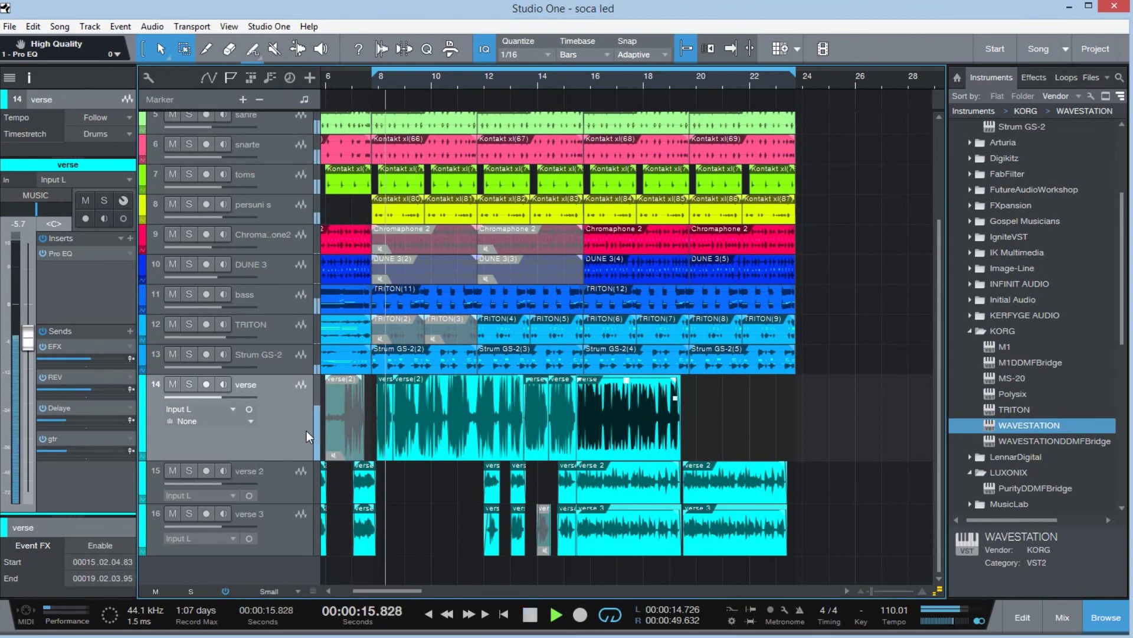
scroll(569, 513, "up", 3)
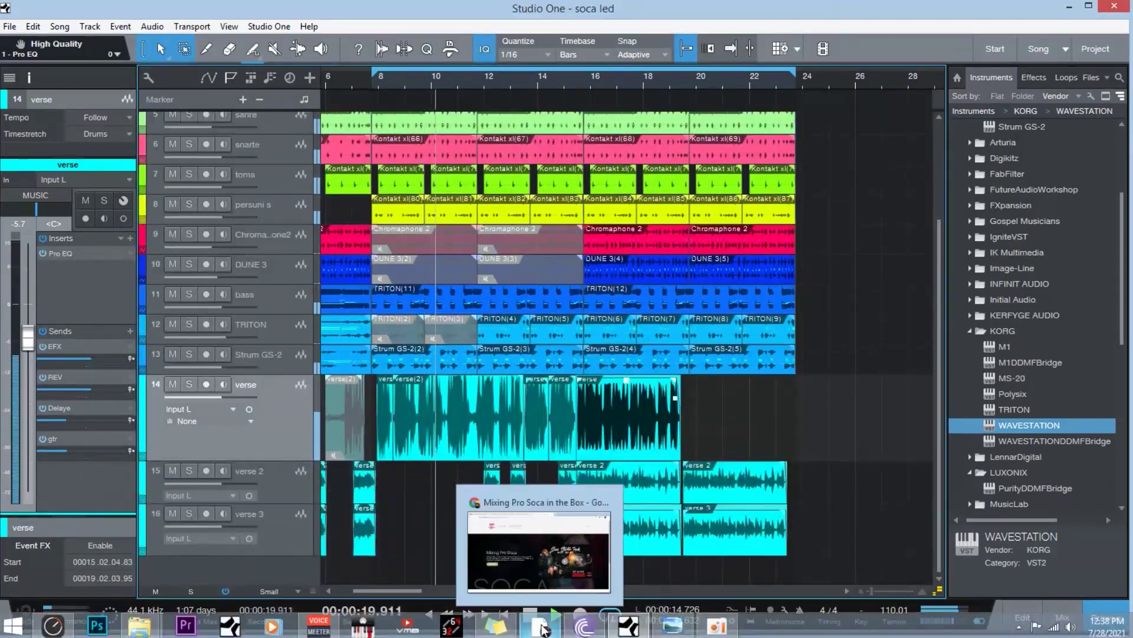
left_click(549, 561)
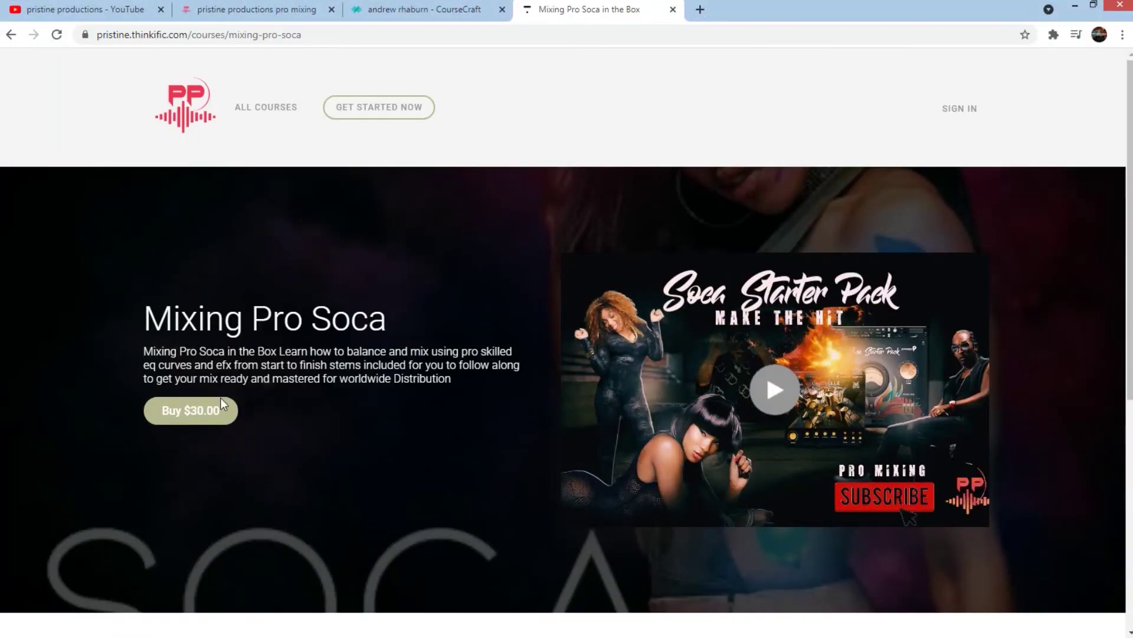
Step: Look through the Mixing Pro courses on the CourseCraft page, and show the Pristine Productions website's home page
left_click(438, 12)
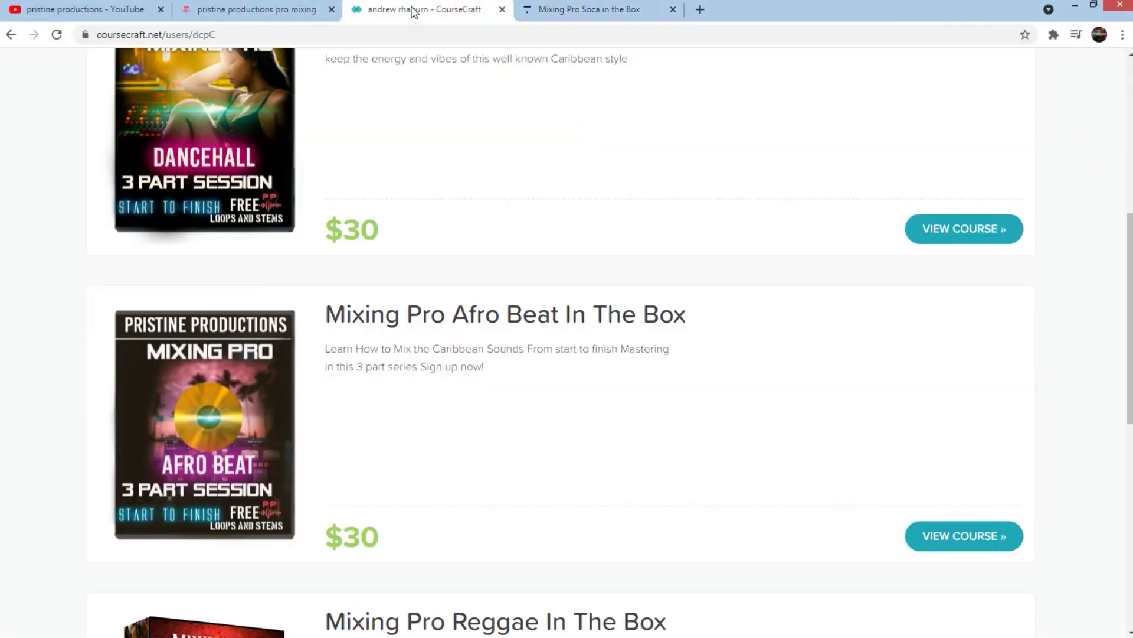
scroll(276, 282, "down", 8)
scroll(279, 298, "up", 10)
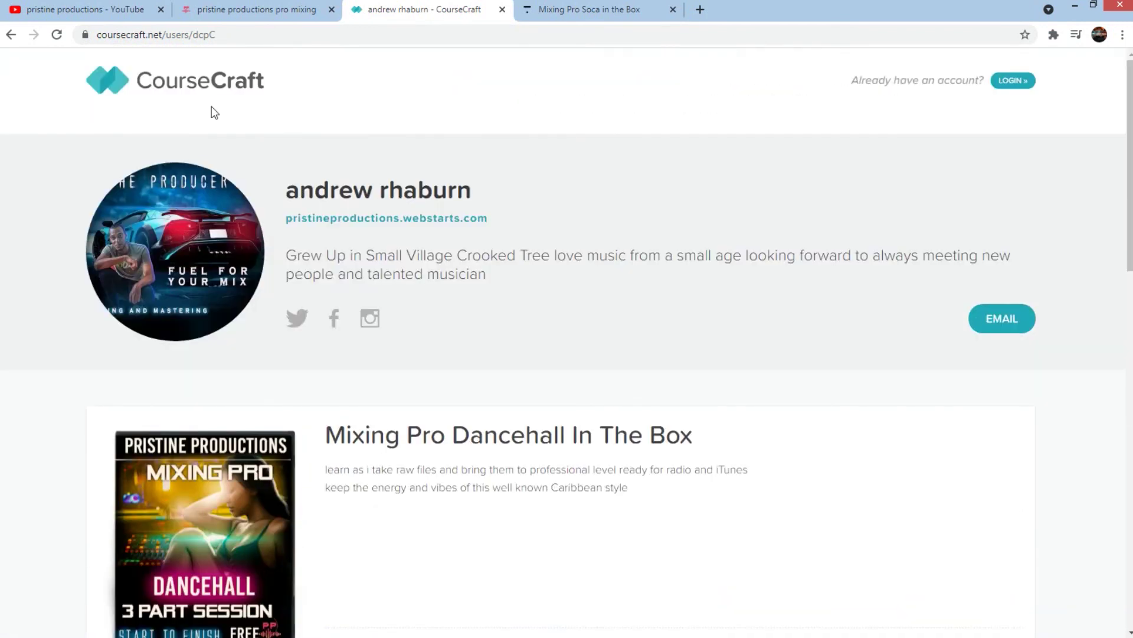
left_click(254, 9)
scroll(514, 305, "up", 2)
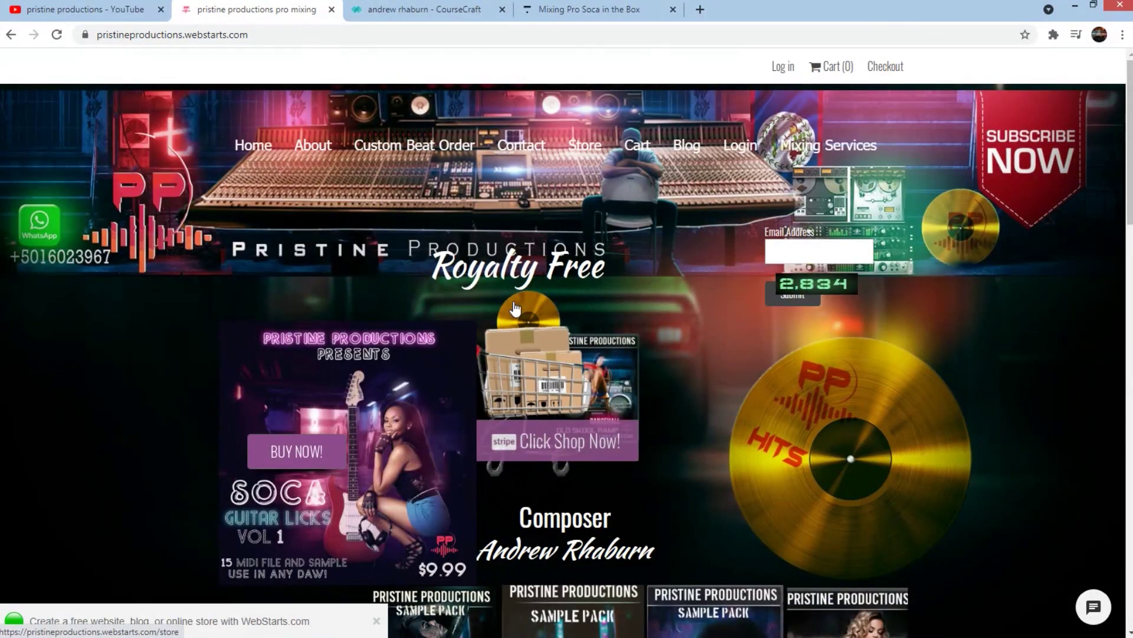
Step: Show the pristine productions YouTube channel, and switch back to the soca led song in Studio One
key("ctrl+shift+Tab")
mouse_move(628, 626)
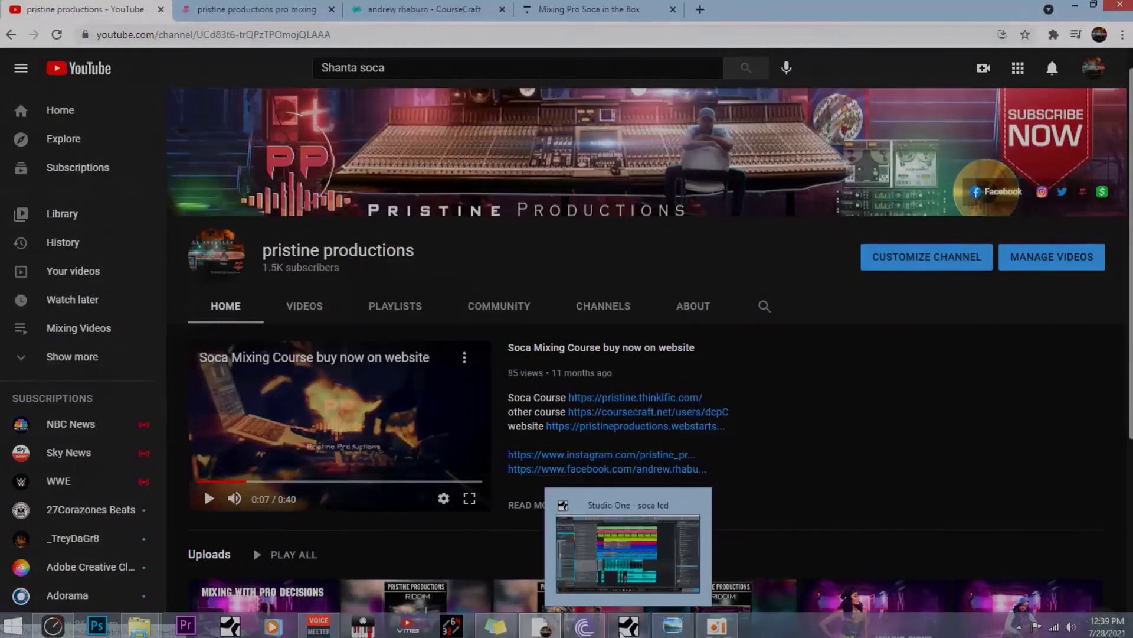
left_click(628, 552)
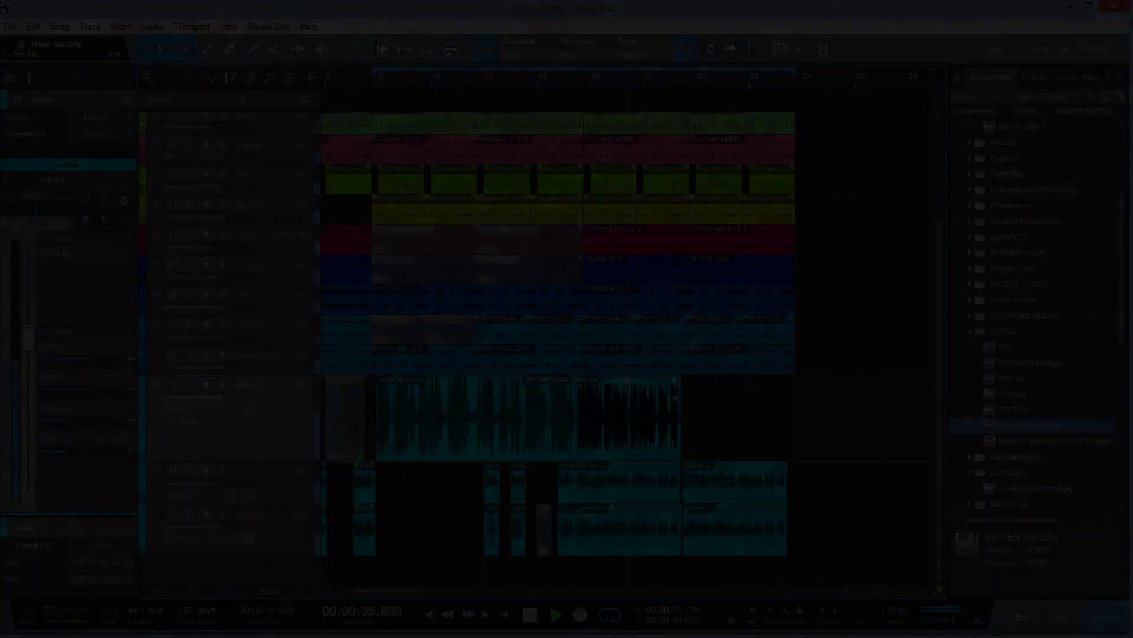